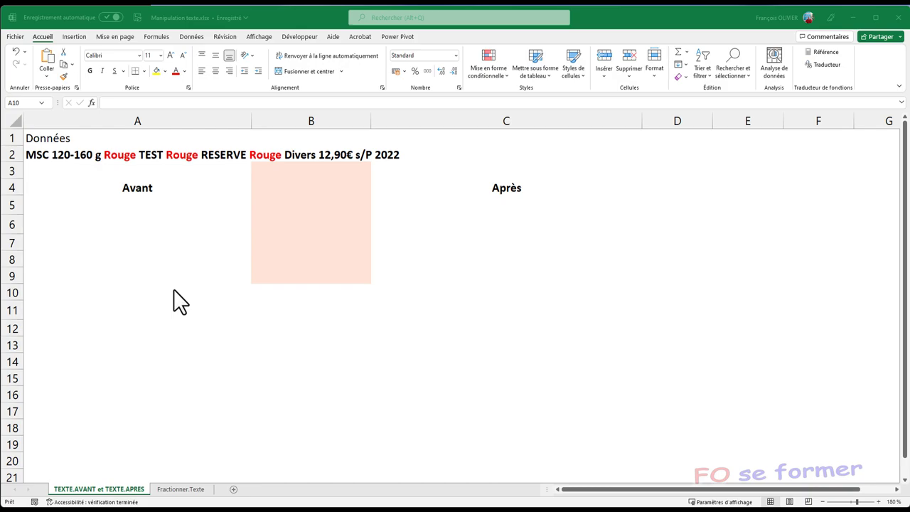
# View the account and product information, then return to the worksheet
pyautogui.click(16, 47)
pyautogui.click(14, 37)
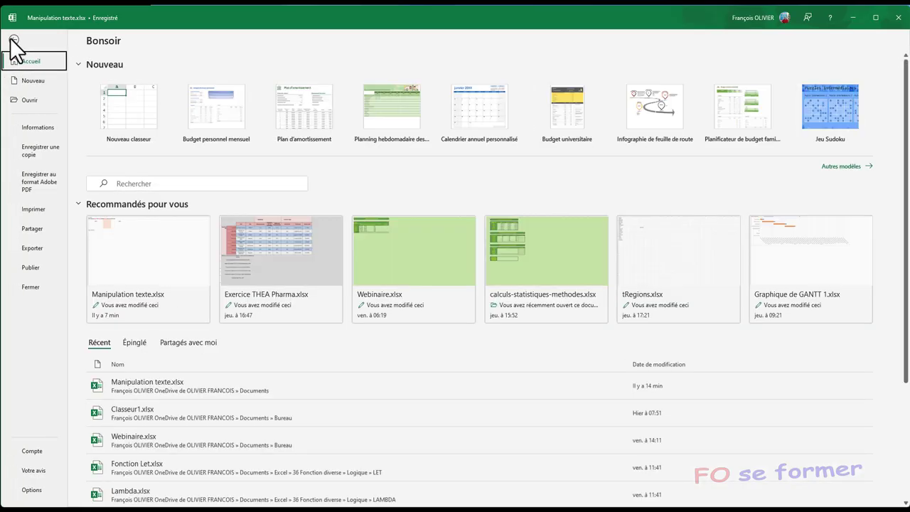
pyautogui.click(32, 450)
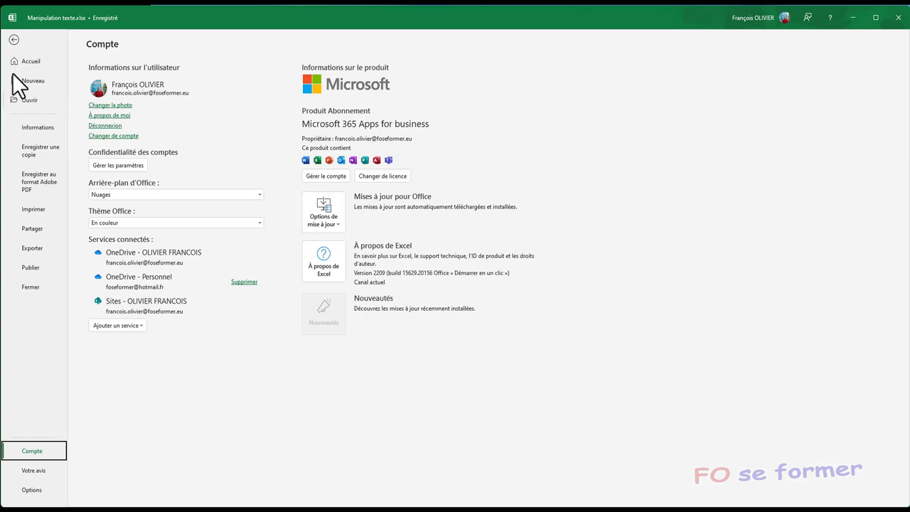
pyautogui.click(14, 40)
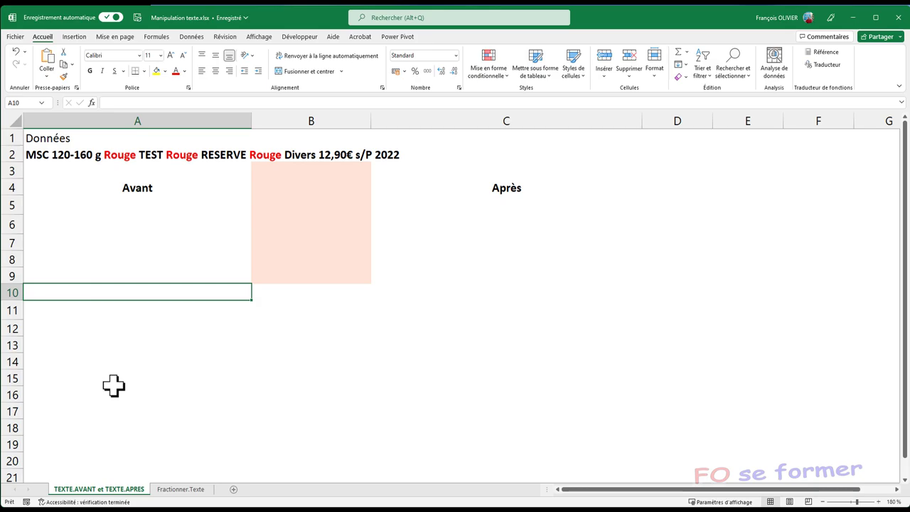
# Enter =GAUCHE(A2;TROUVE("Rouge";A2)-1) in A10 to get 'MSC 120-160 g'
pyautogui.write('=')
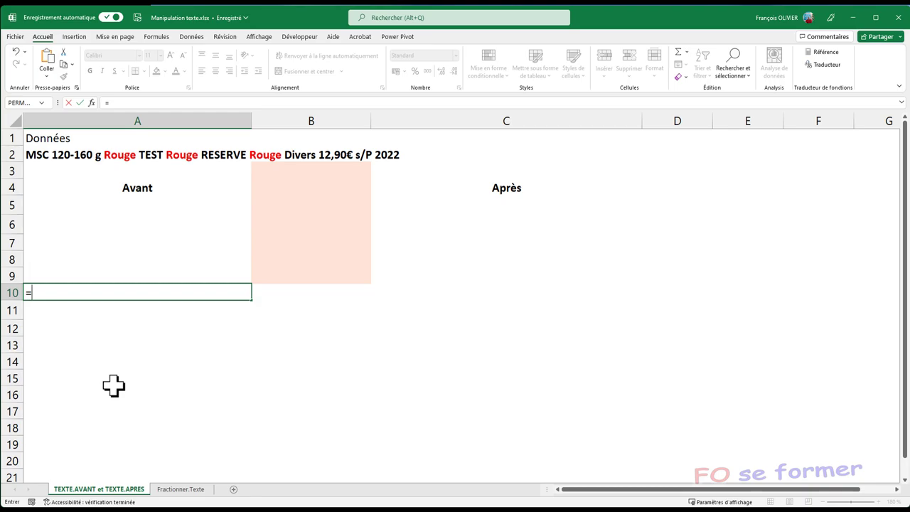
pyautogui.write('gau')
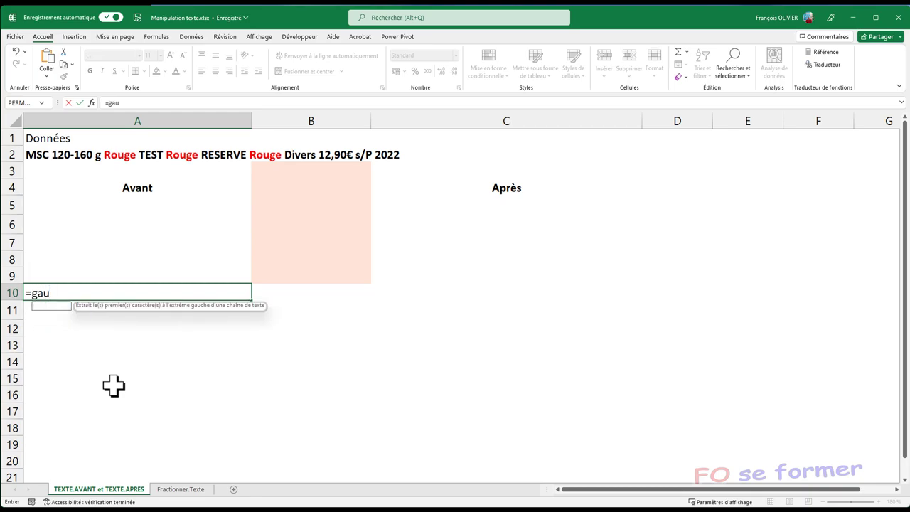
pyautogui.write('che')
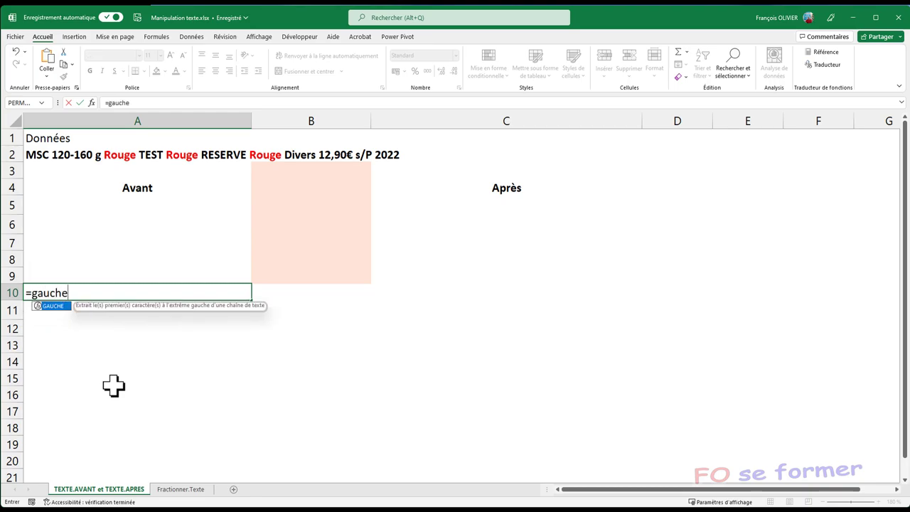
pyautogui.write('(')
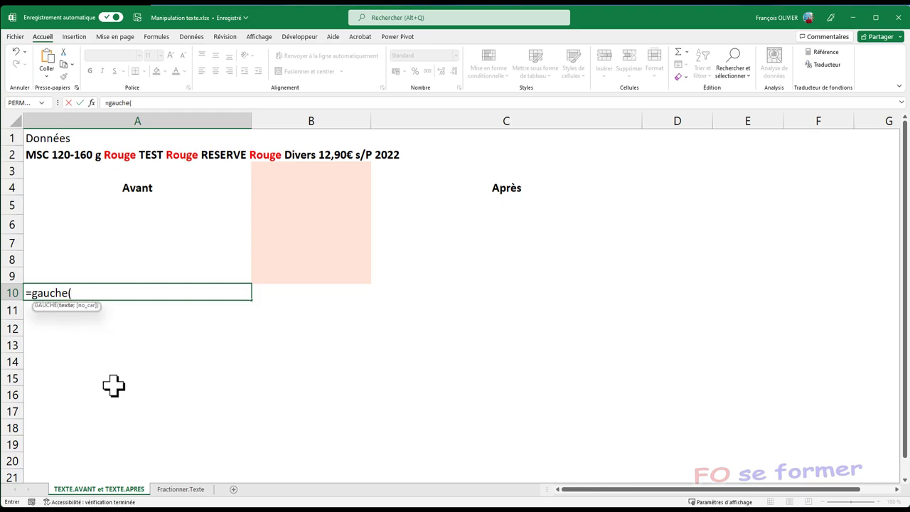
pyautogui.click(71, 153)
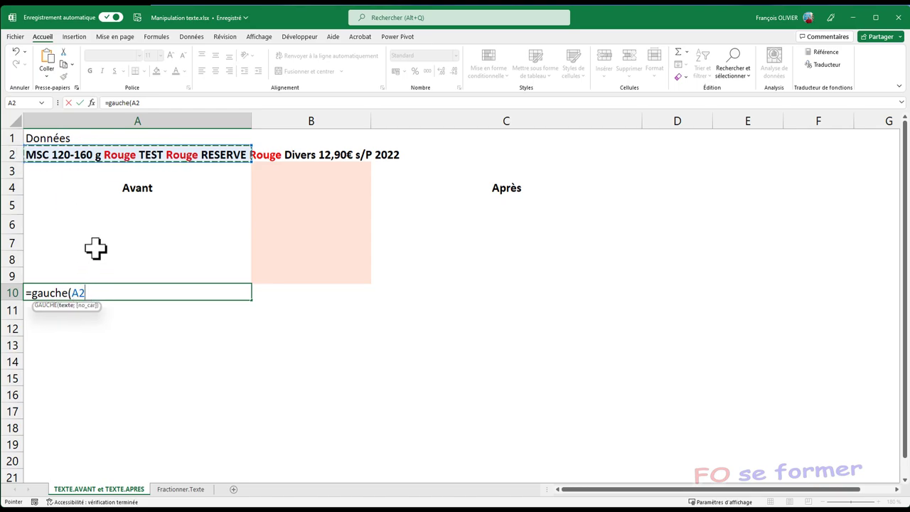
pyautogui.hotkey('alt', 'Return')
pyautogui.write(';')
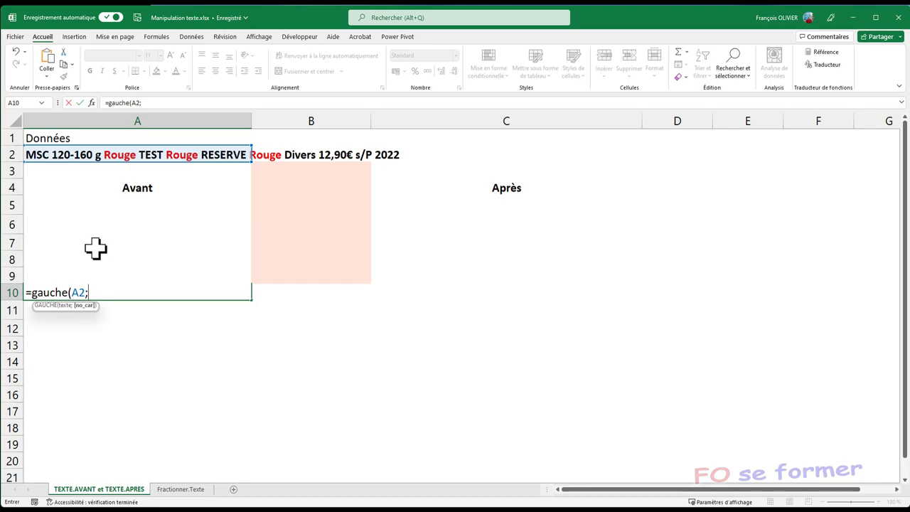
pyautogui.write('trou')
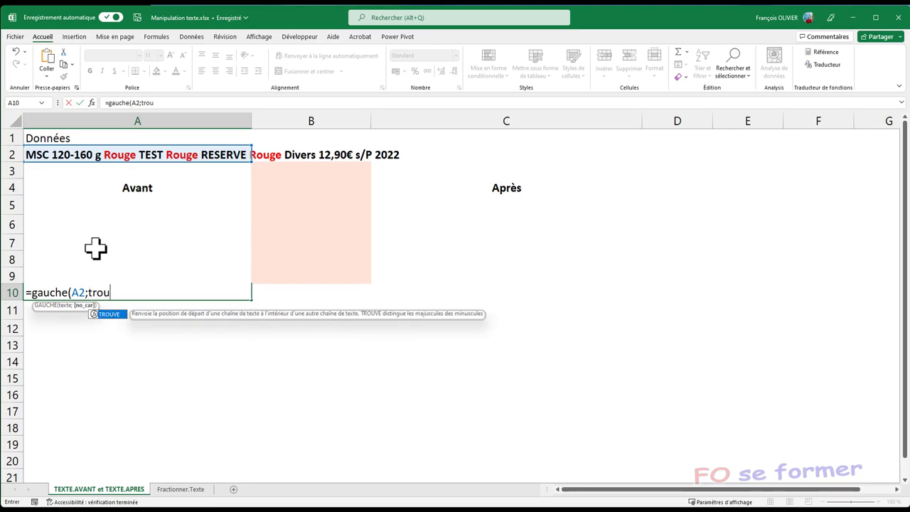
pyautogui.write('ve(')
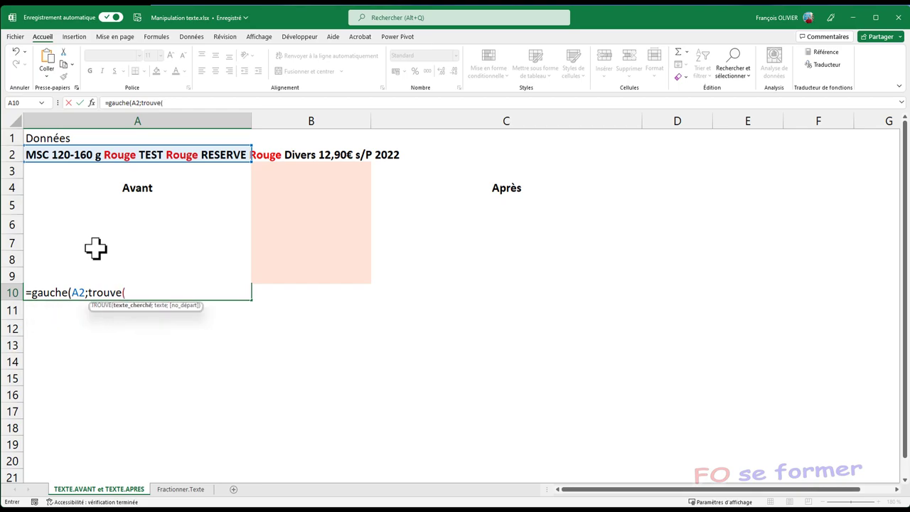
pyautogui.write('"')
pyautogui.write('Roug')
pyautogui.write('e"')
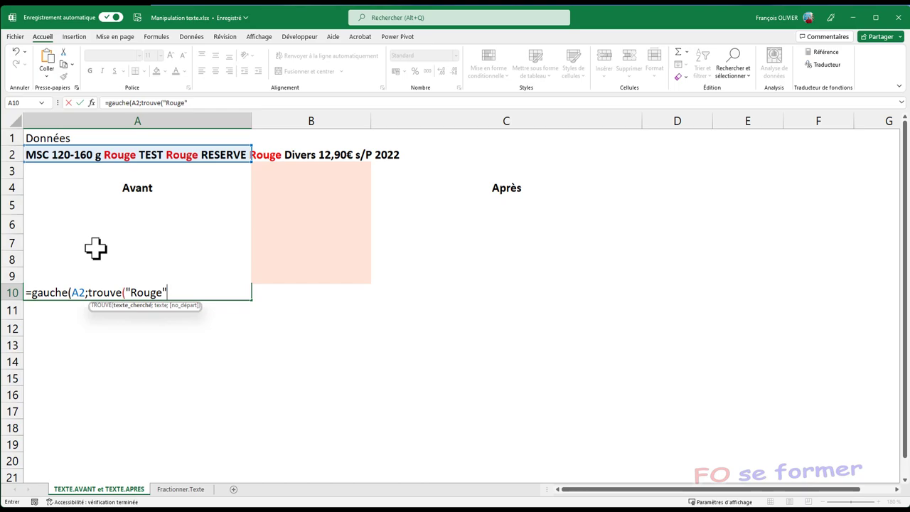
pyautogui.write(';')
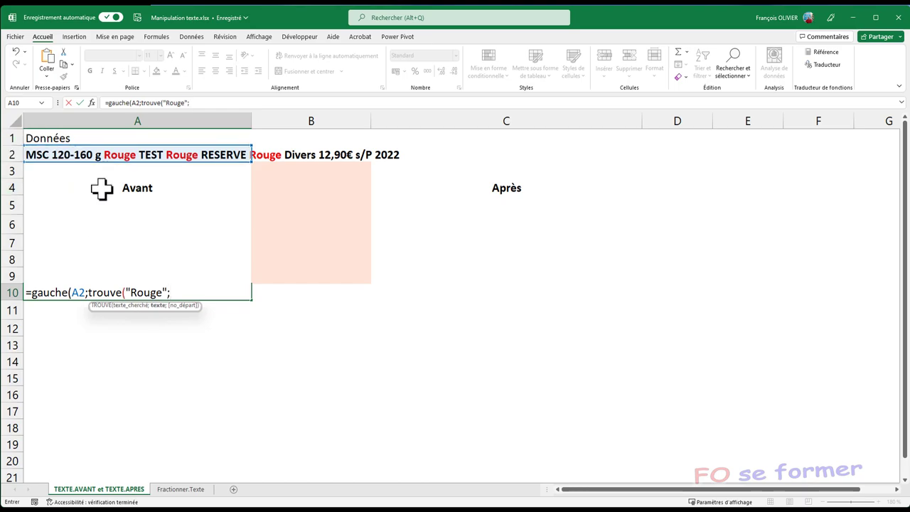
pyautogui.click(62, 155)
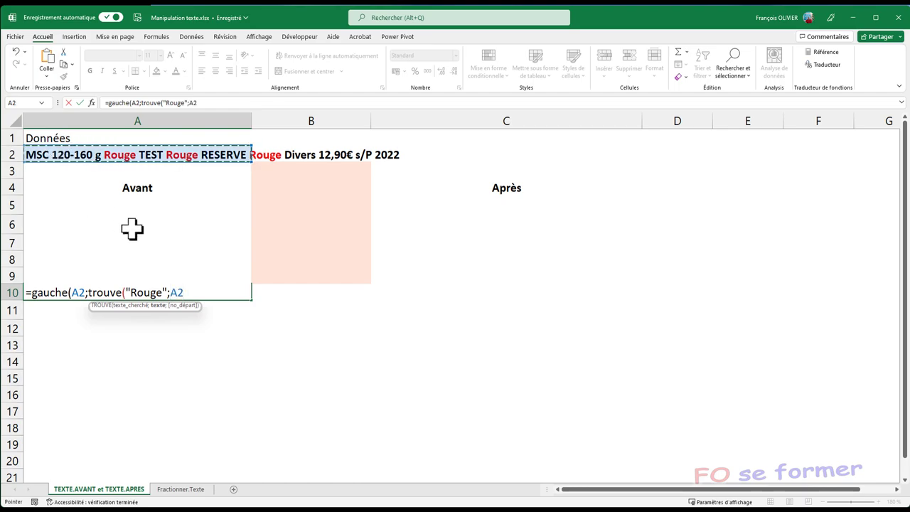
pyautogui.write(')')
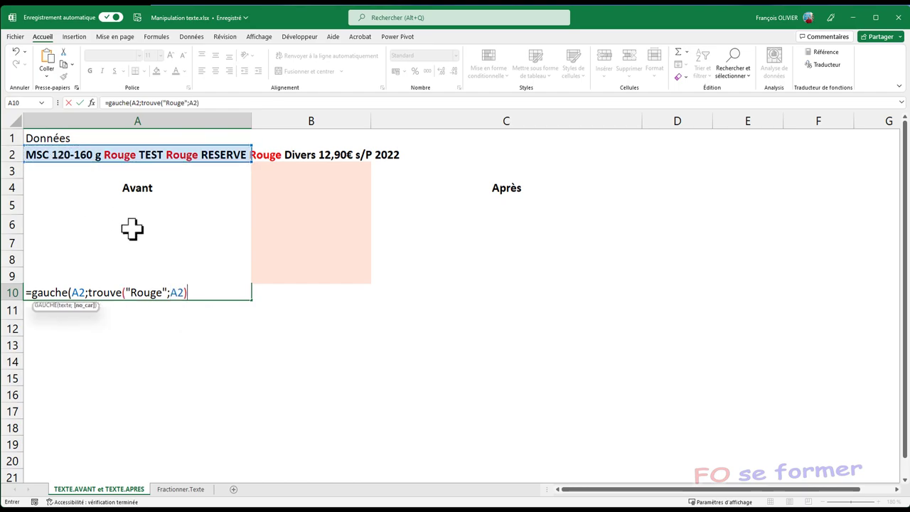
pyautogui.write('-1')
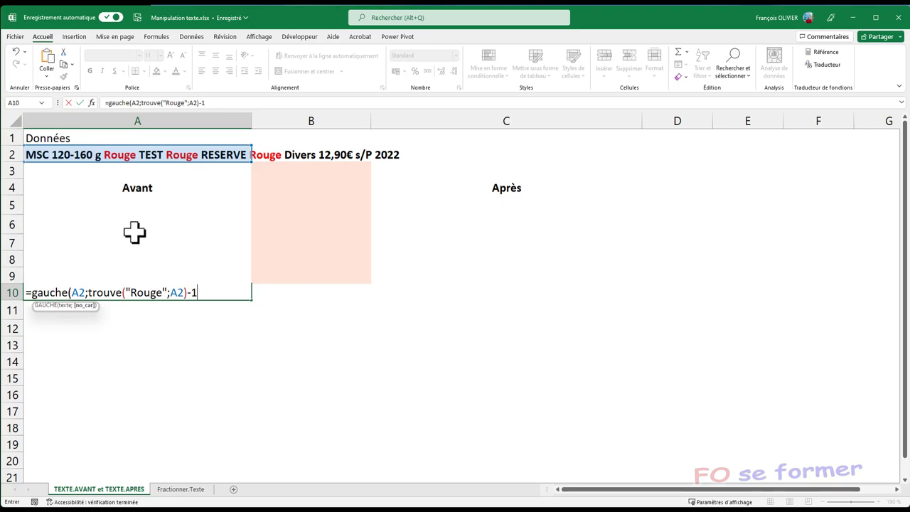
pyautogui.write(')')
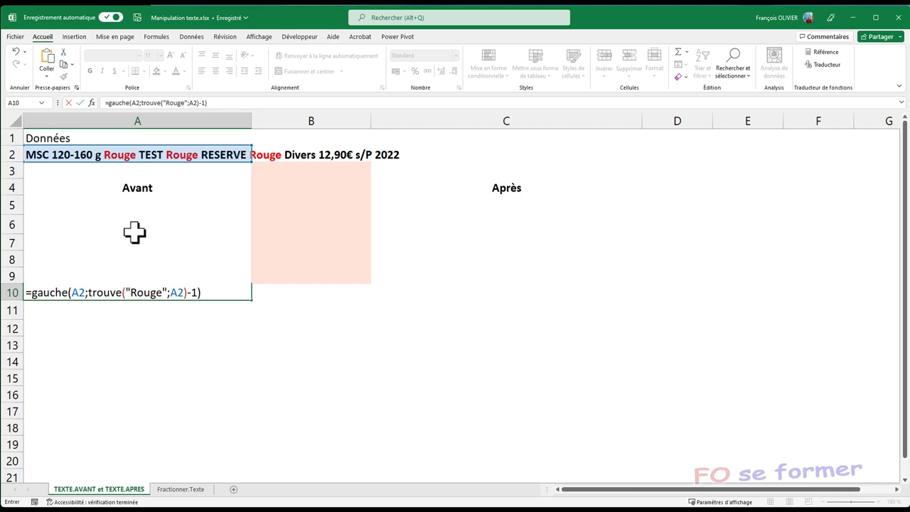
pyautogui.press('Return')
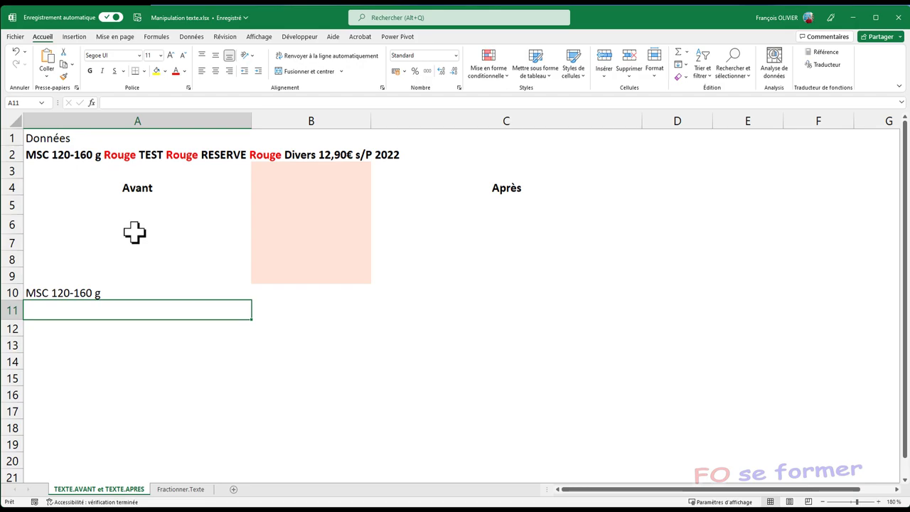
# Enter =TEXTE.AVANT(A2;"rouge") in A5 through the function arguments dialog, yielding #N/A
pyautogui.click(138, 202)
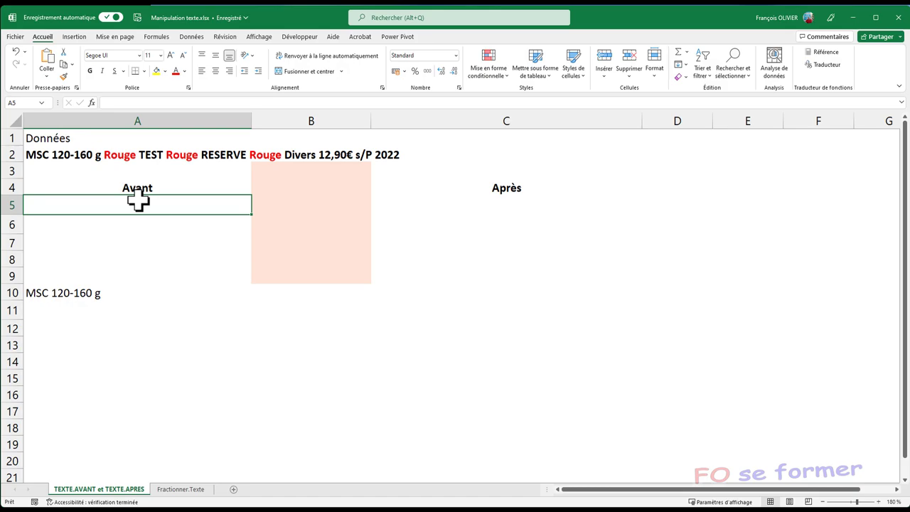
pyautogui.write('=')
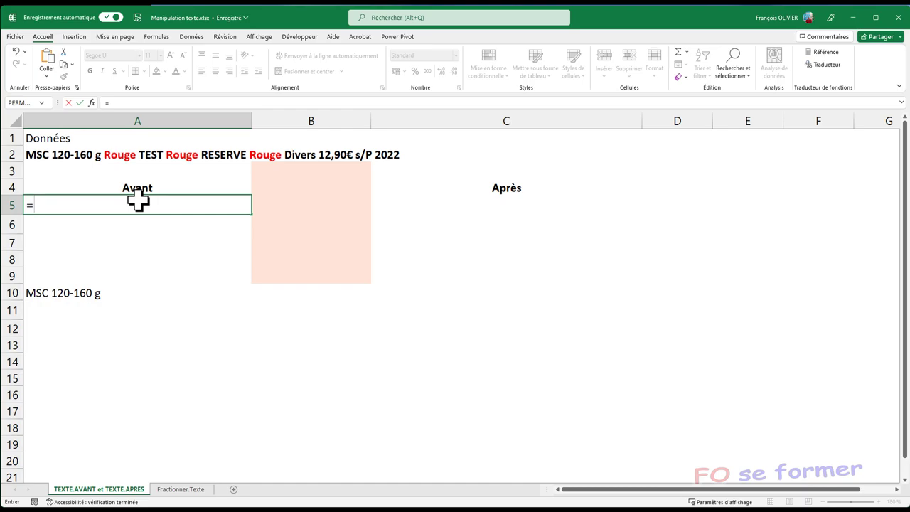
pyautogui.write('te')
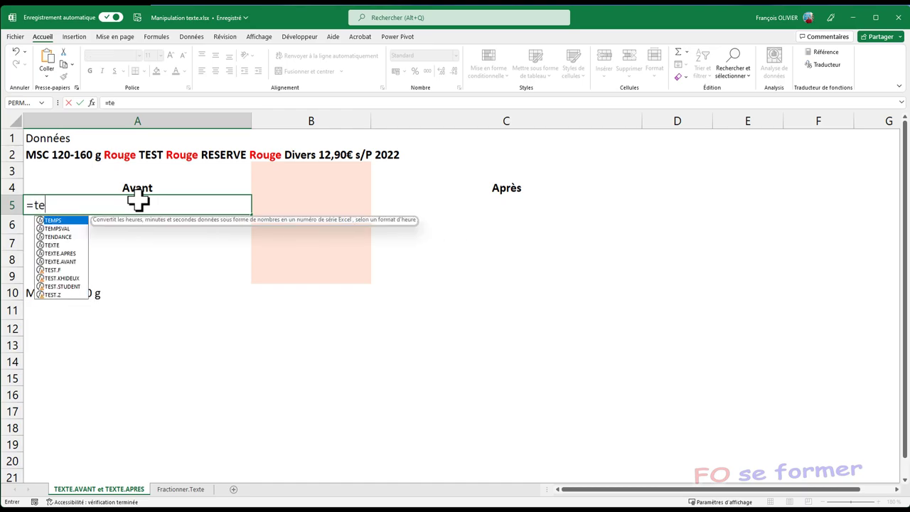
pyautogui.write('xte')
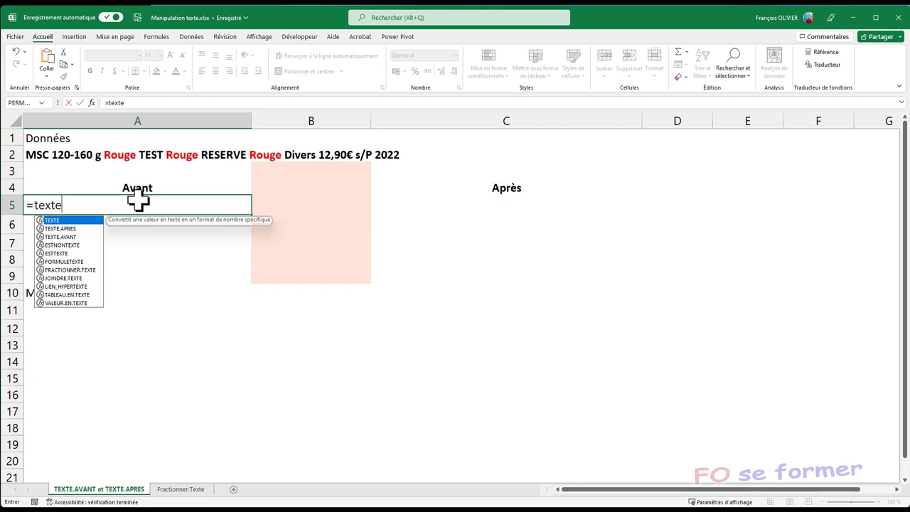
pyautogui.doubleClick(83, 236)
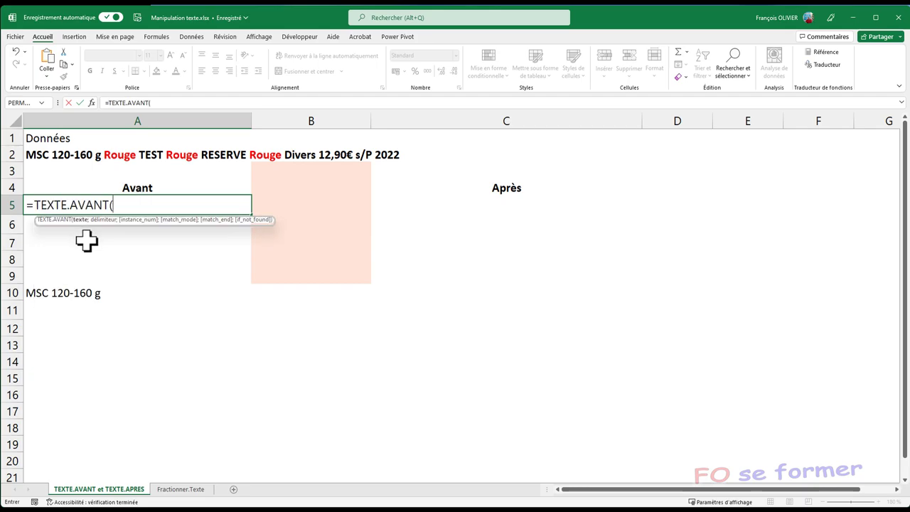
pyautogui.click(91, 104)
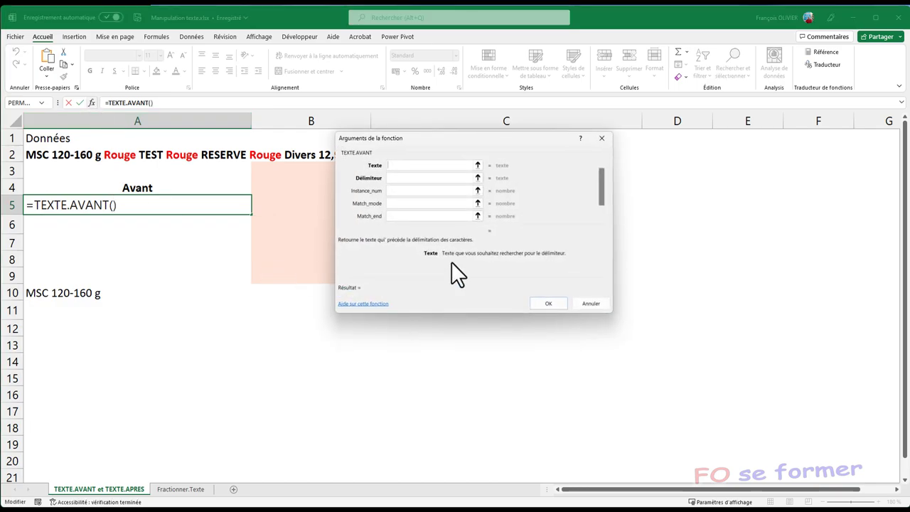
pyautogui.click(39, 154)
pyautogui.moveTo(398, 138); pyautogui.dragTo(365, 189)
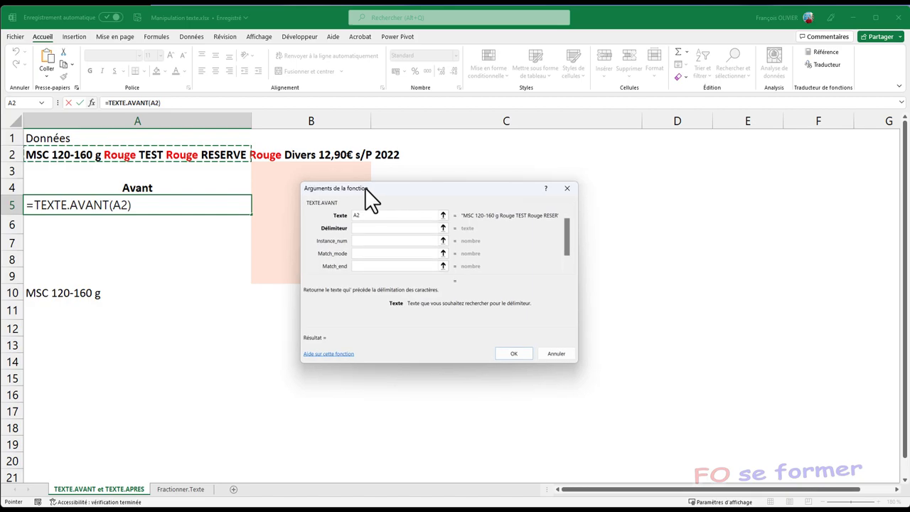
pyautogui.click(367, 228)
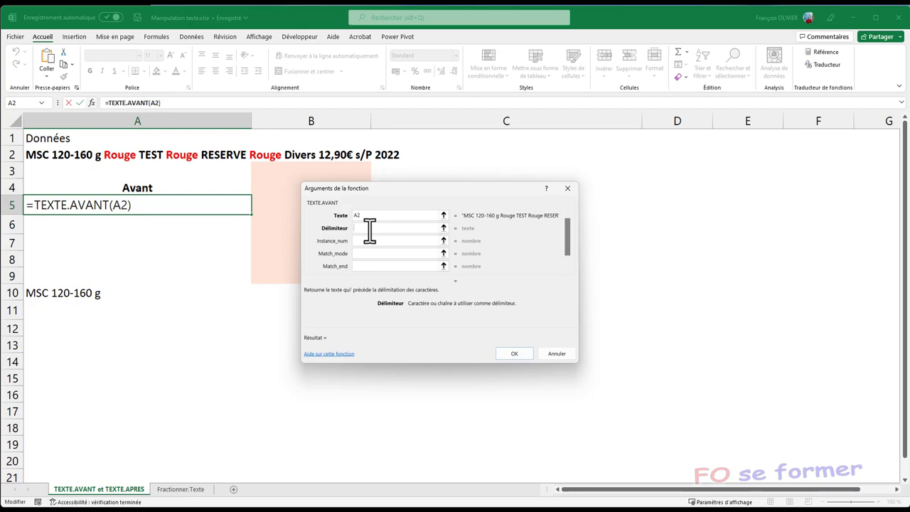
pyautogui.write('rou')
pyautogui.write('ge')
pyautogui.click(418, 214)
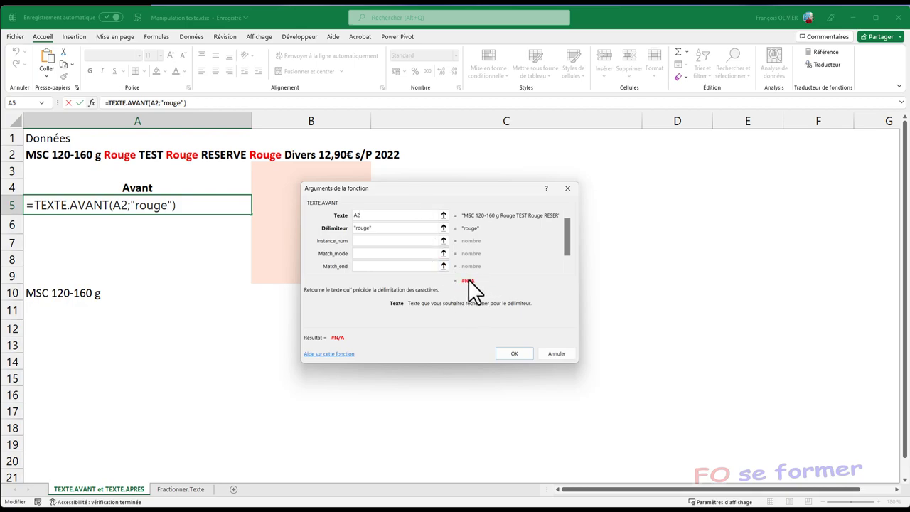
pyautogui.click(506, 351)
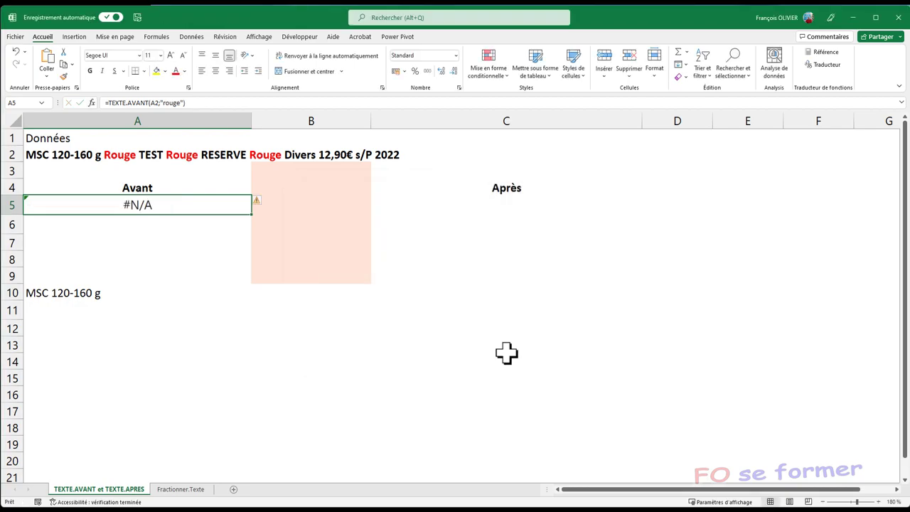
# Start a TEXTE.AVANT formula in A6, replacing an accidentally inserted BAHTTEXT
pyautogui.click(195, 225)
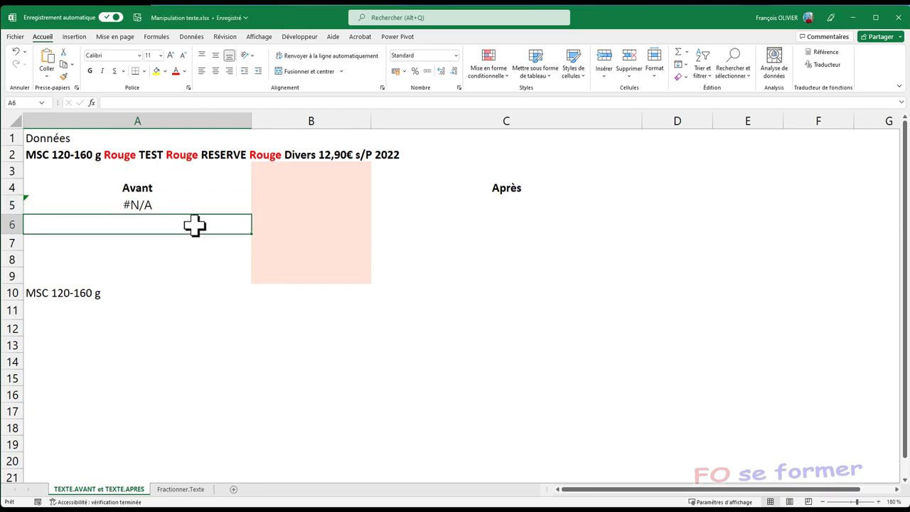
pyautogui.write('=')
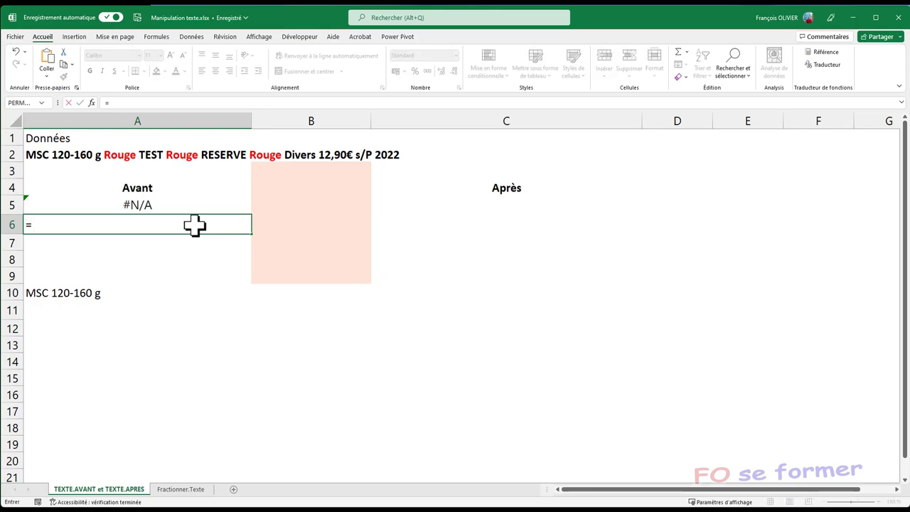
pyautogui.write('t')
pyautogui.write('ex')
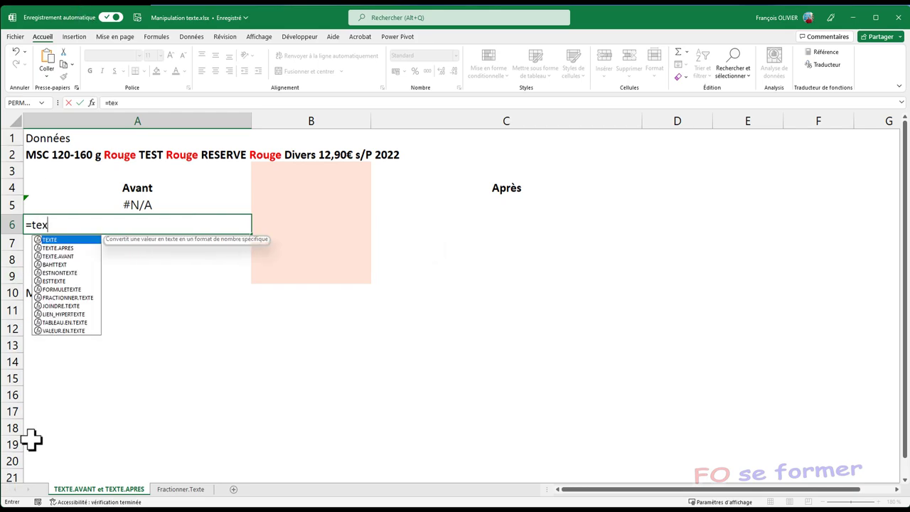
pyautogui.click(68, 257)
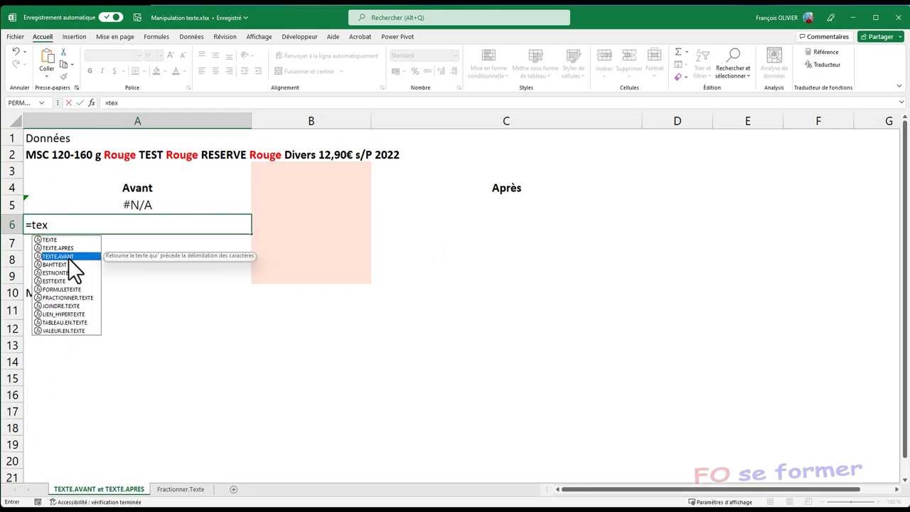
pyautogui.doubleClick(71, 263)
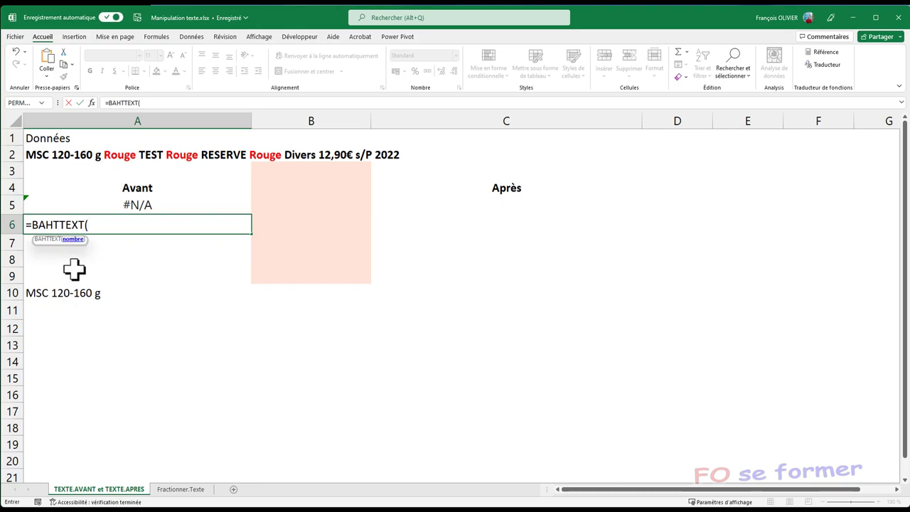
pyautogui.press('BackSpace')
pyautogui.press('BackSpace')
pyautogui.press('BackSpace')
pyautogui.press('BackSpace')
pyautogui.press('BackSpace')
pyautogui.press('BackSpace')
pyautogui.press('BackSpace')
pyautogui.press('BackSpace')
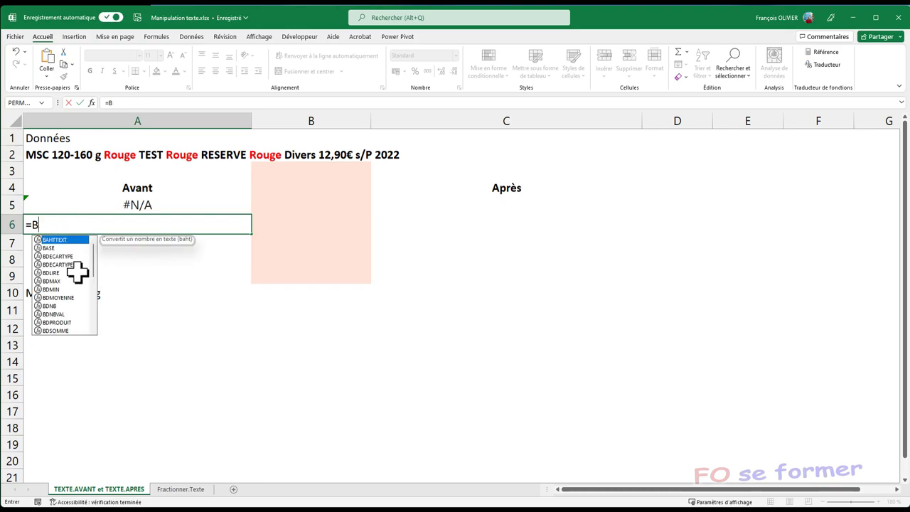
pyautogui.press('BackSpace')
pyautogui.write('te')
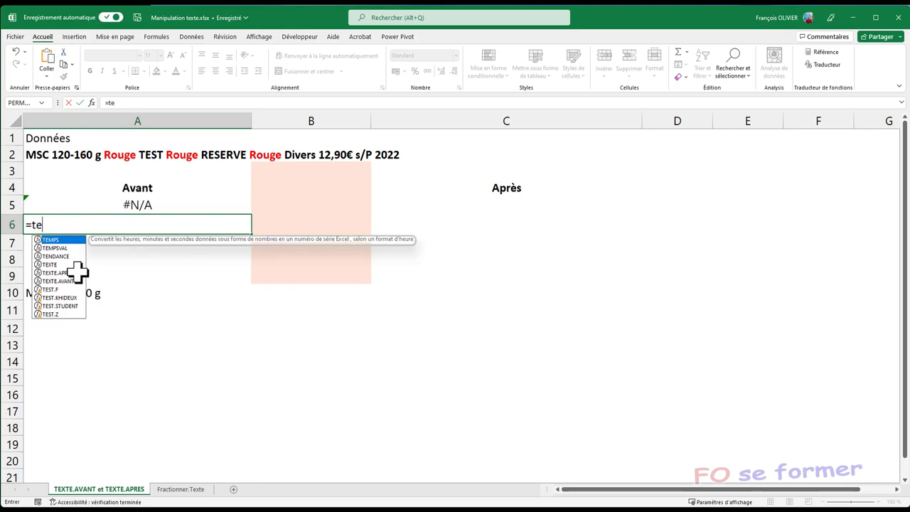
pyautogui.write('xte')
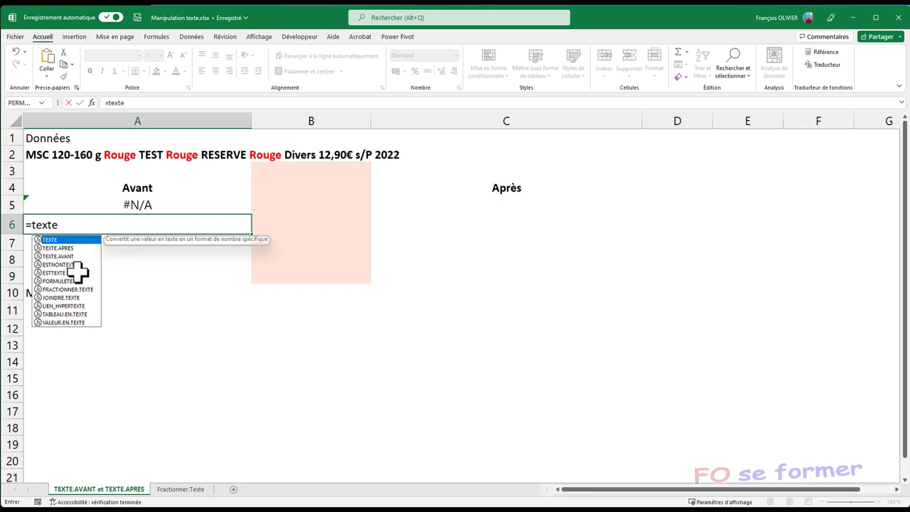
pyautogui.click(62, 257)
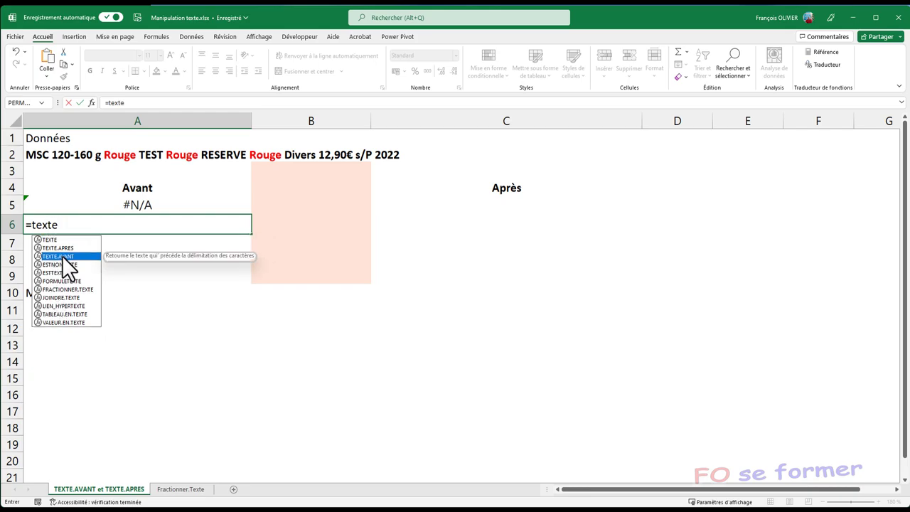
pyautogui.doubleClick(63, 256)
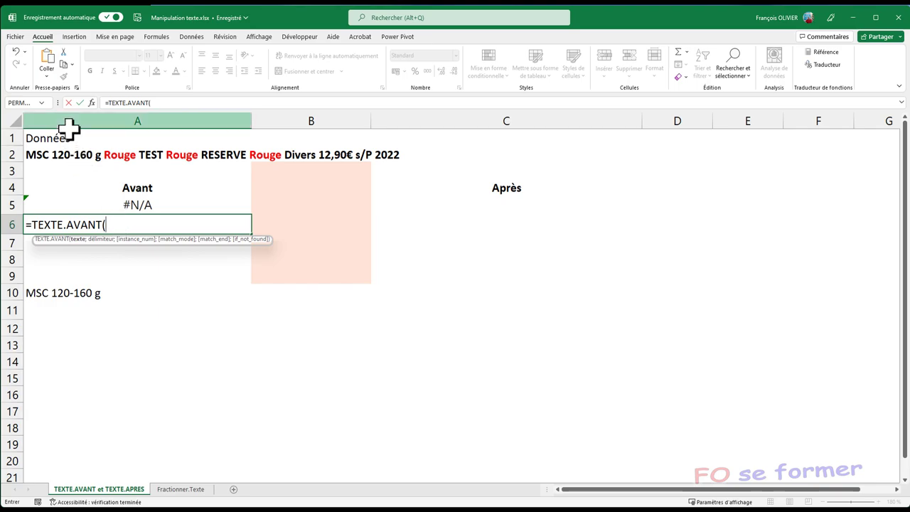
# Set Texte to A2 and Délimiteur to "Rouge", returning 'MSC 120-160 g'
pyautogui.click(90, 103)
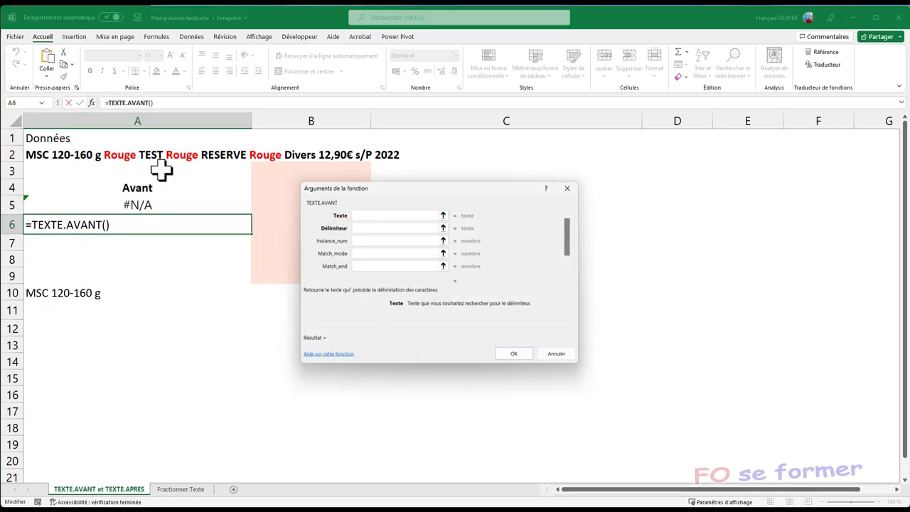
pyautogui.click(57, 154)
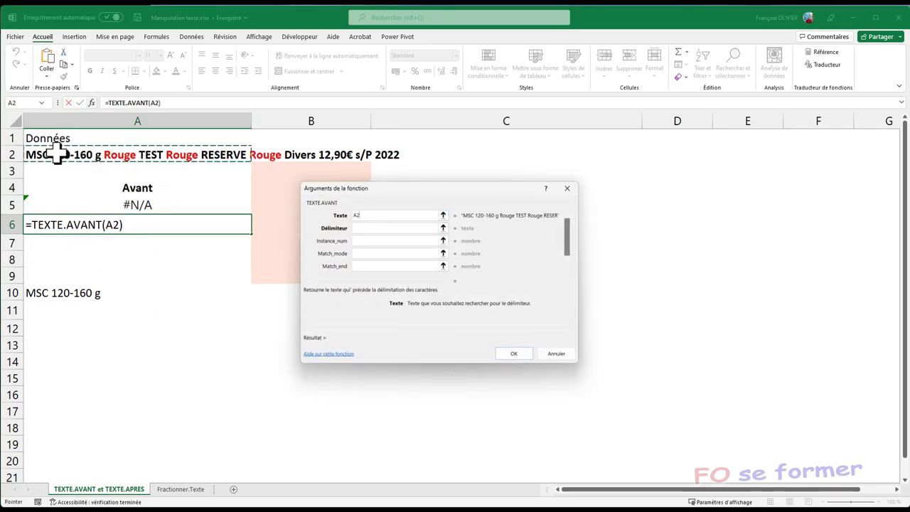
pyautogui.click(357, 228)
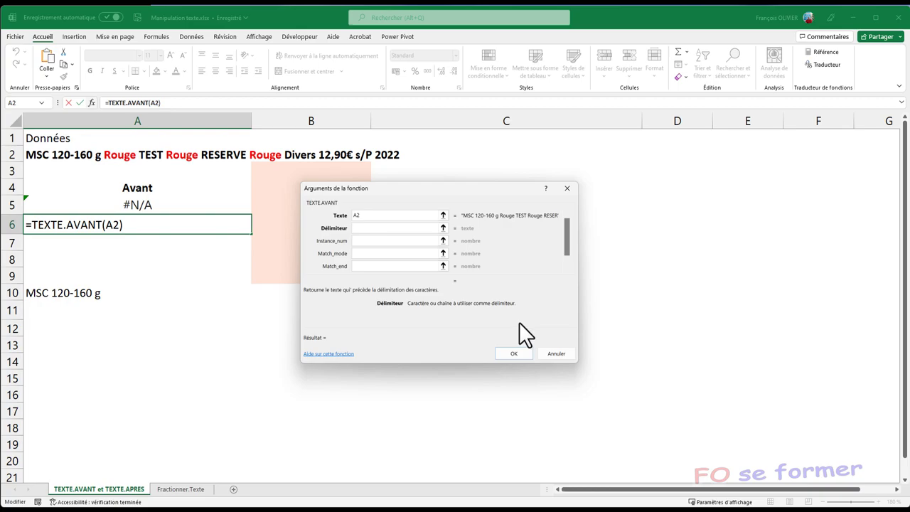
pyautogui.write('Rou')
pyautogui.write('ge')
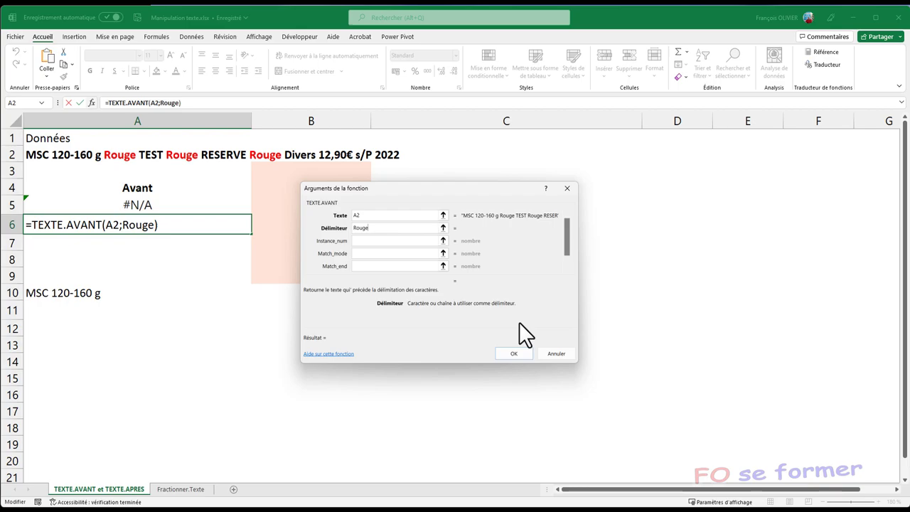
pyautogui.click(420, 216)
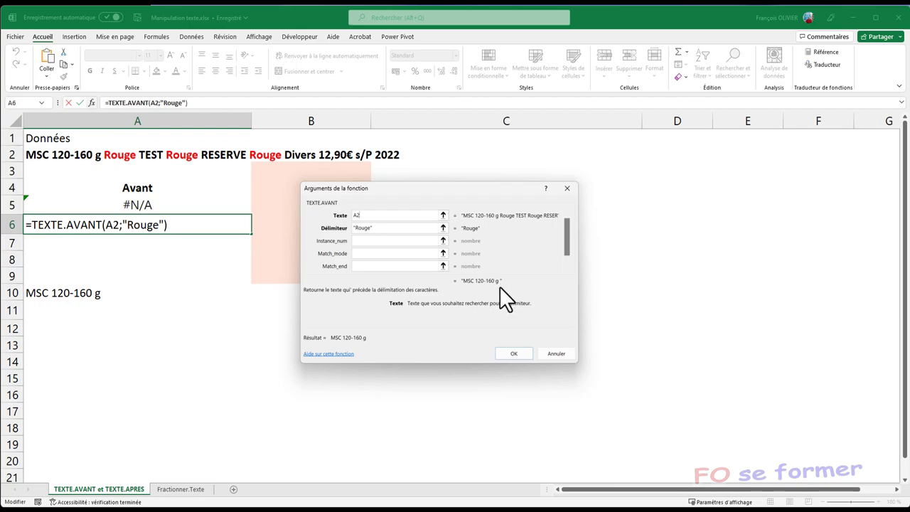
pyautogui.click(510, 353)
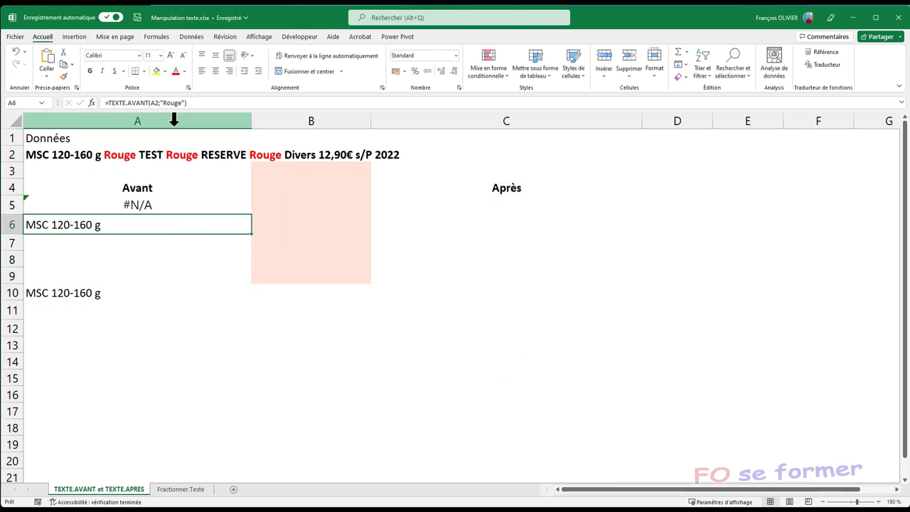
# Move down to A7 and start a TEXTE.AVANT formula there
pyautogui.click(190, 103)
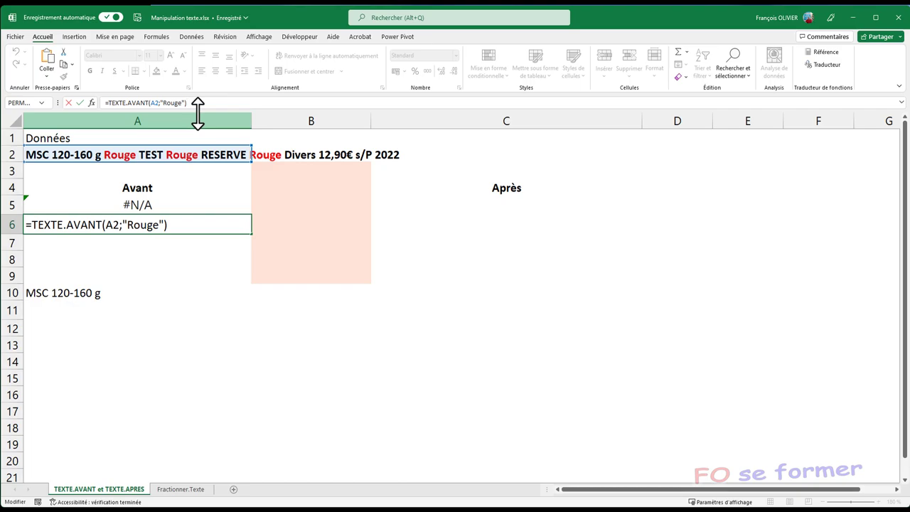
pyautogui.press('Return')
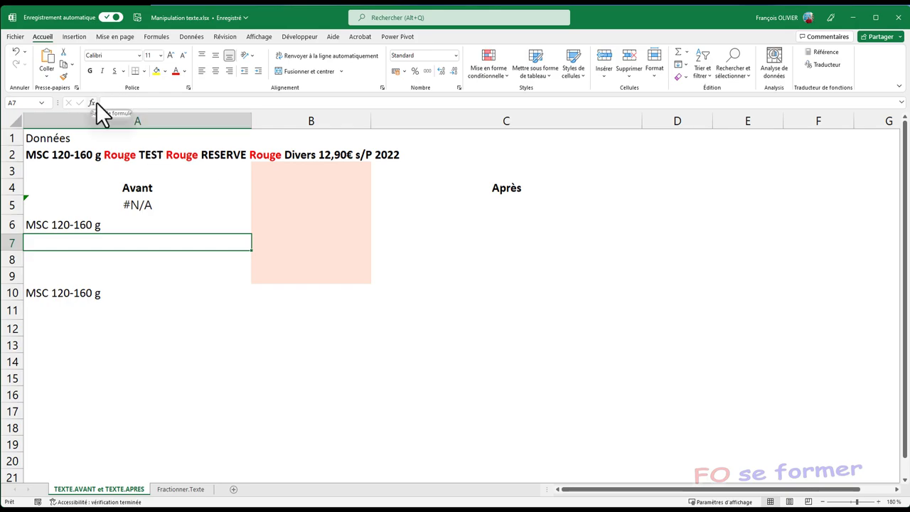
pyautogui.write('=t')
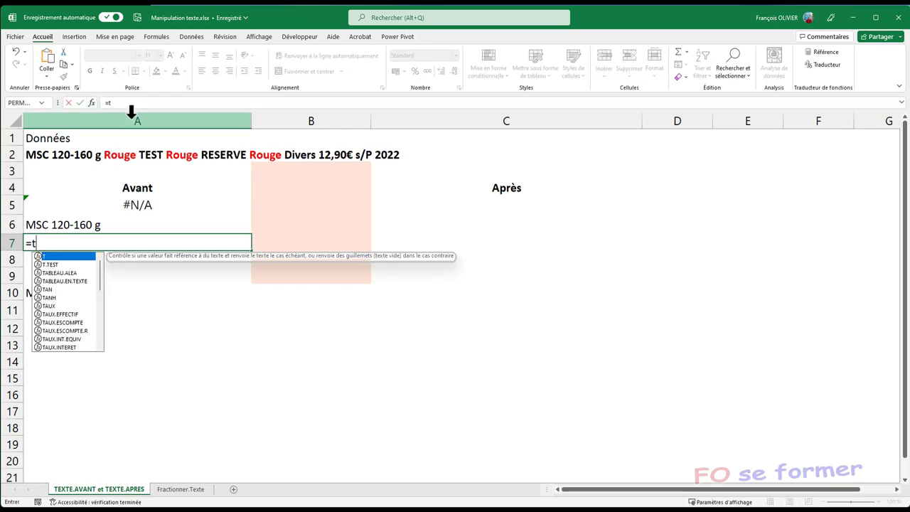
pyautogui.write('exte')
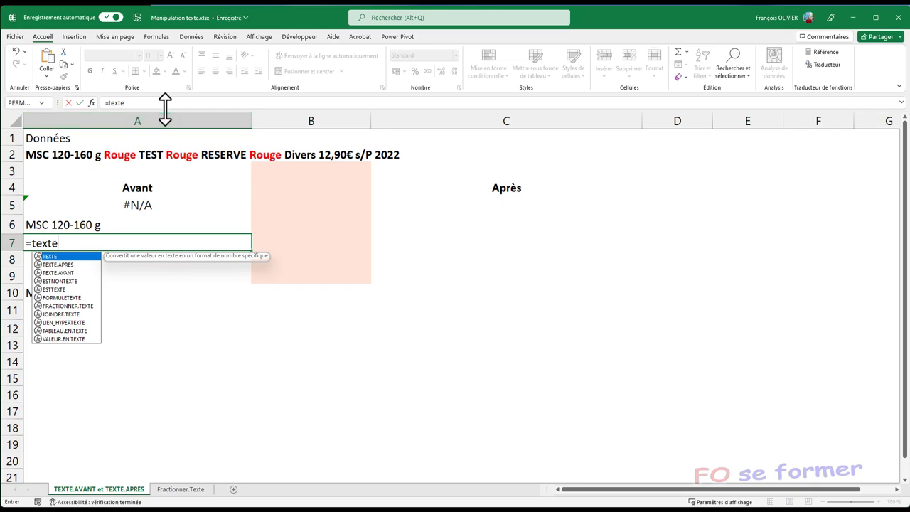
pyautogui.click(76, 272)
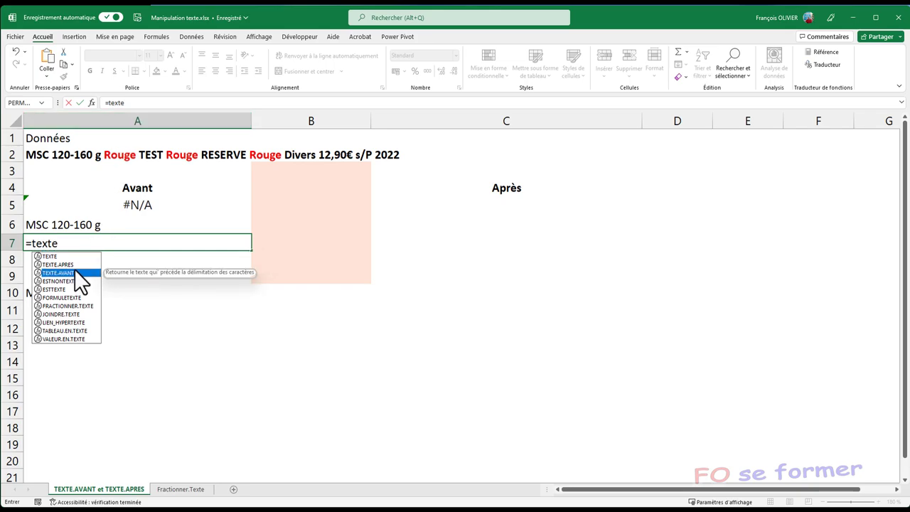
pyautogui.doubleClick(74, 272)
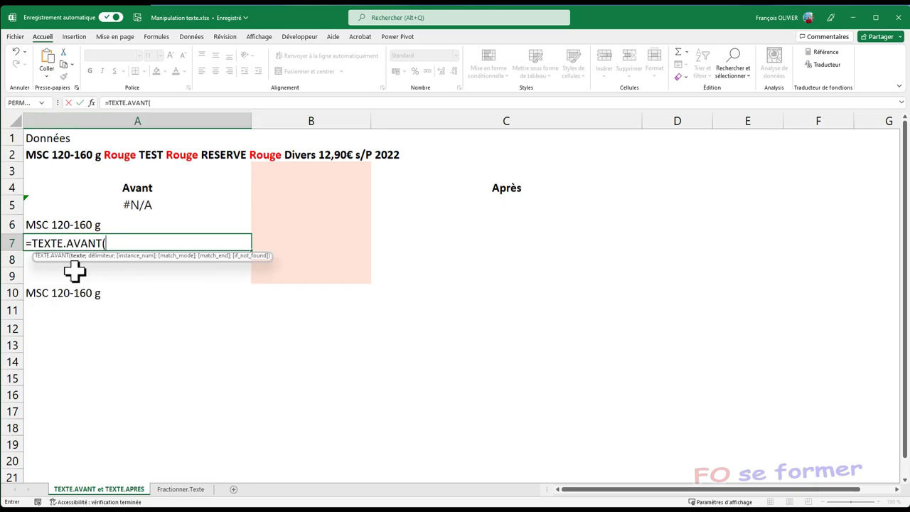
# Set Texte A2, Délimiteur "Rouge" and Instance_num 3, then confirm the formula
pyautogui.click(91, 102)
pyautogui.moveTo(406, 192)
pyautogui.mouseDown()
pyautogui.moveTo(428, 203)
pyautogui.moveTo(365, 211)
pyautogui.mouseUp()
pyautogui.click(32, 154)
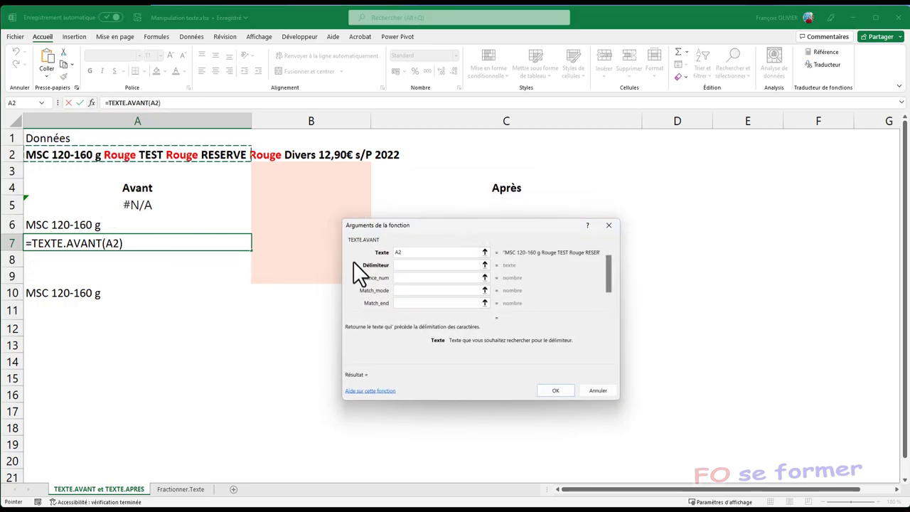
pyautogui.click(403, 265)
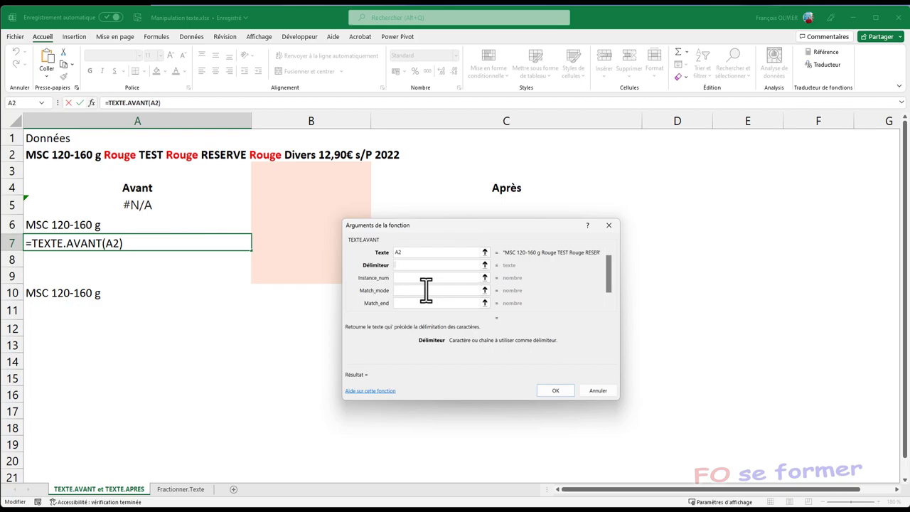
pyautogui.write('Roug')
pyautogui.write('e')
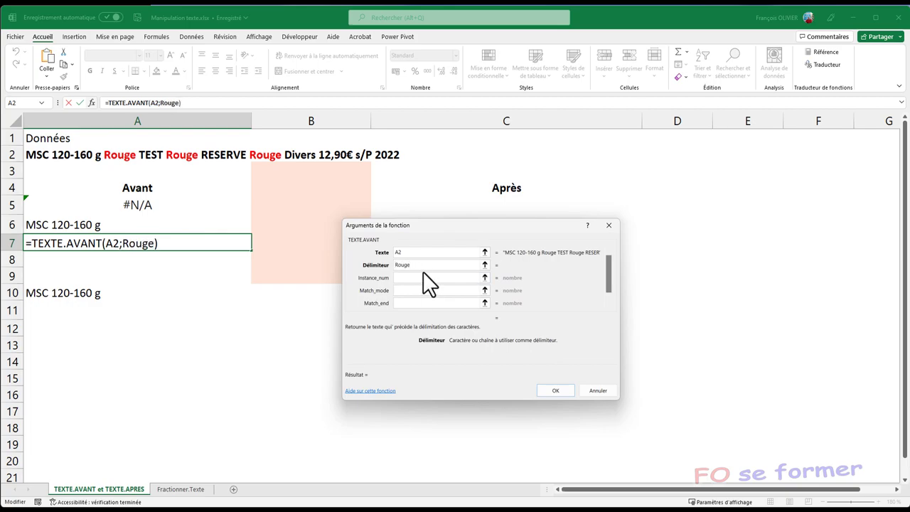
pyautogui.click(425, 277)
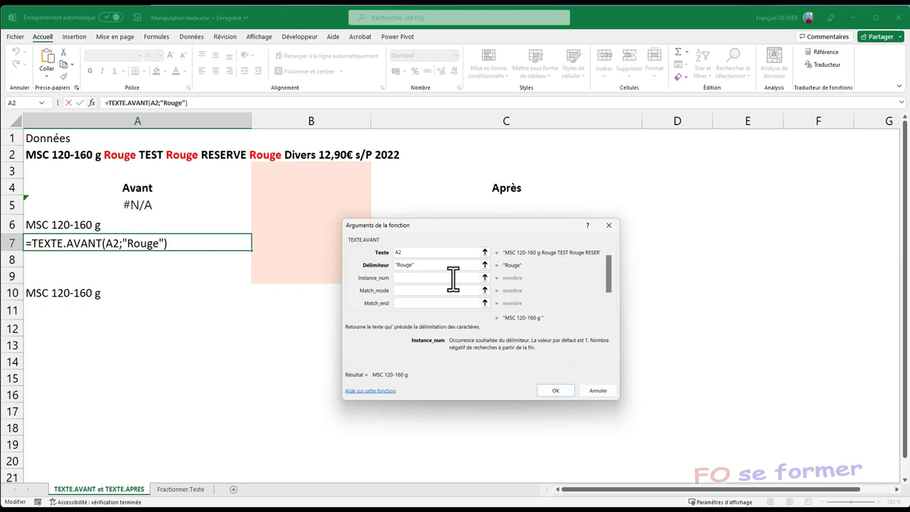
pyautogui.write('3')
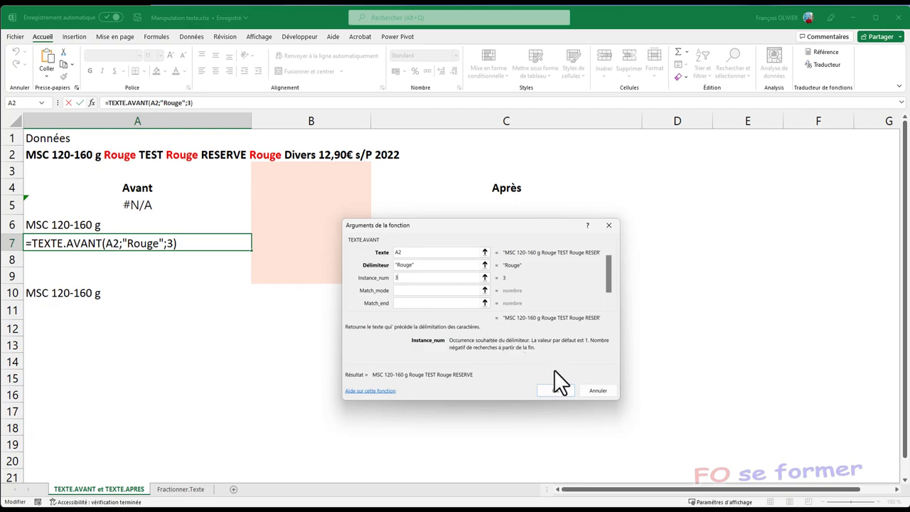
pyautogui.click(554, 391)
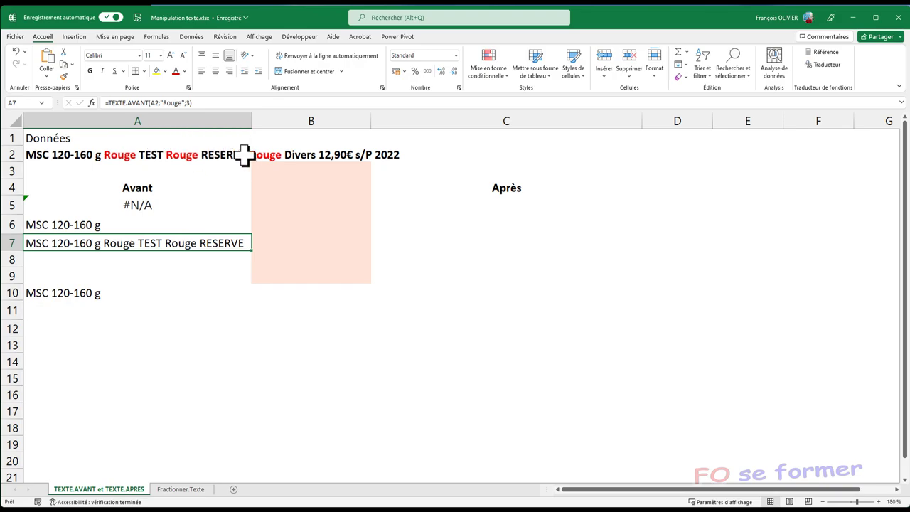
# Start a TEXTE.AVANT formula in cell A8
pyautogui.click(98, 258)
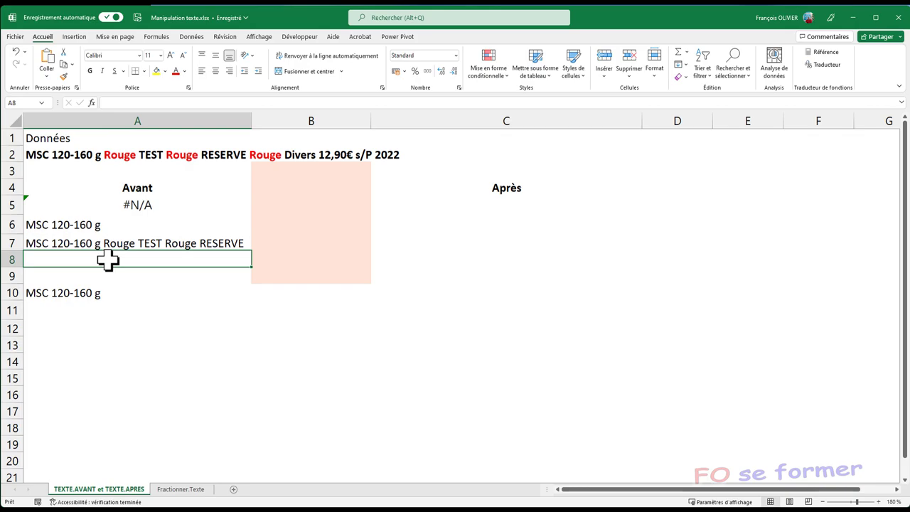
pyautogui.write('=')
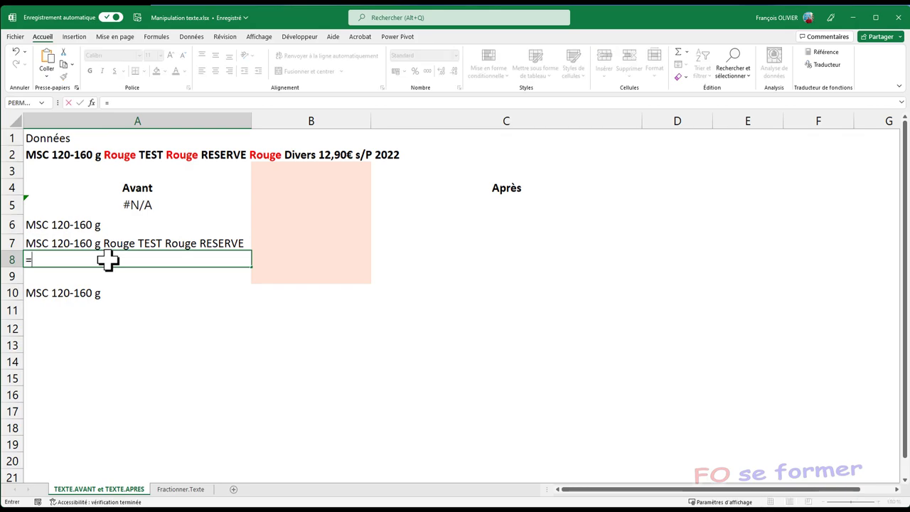
pyautogui.write('texte')
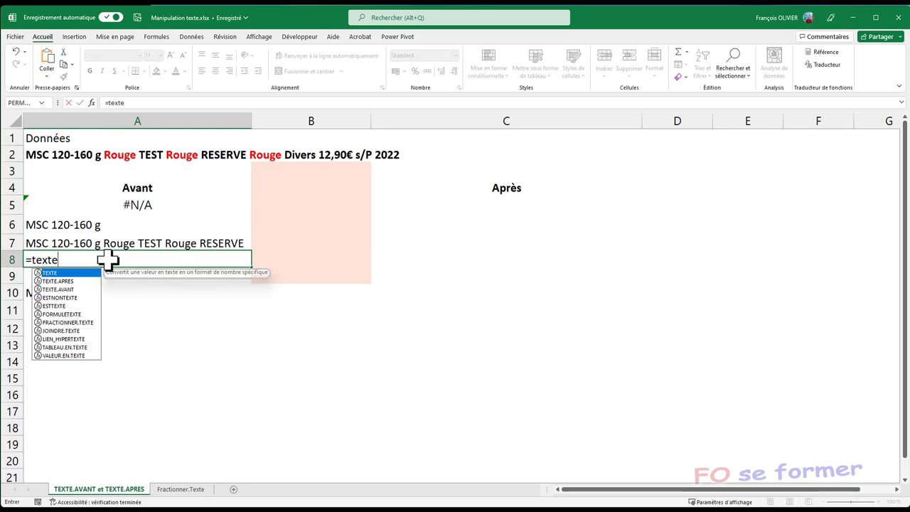
pyautogui.click(71, 287)
pyautogui.doubleClick(71, 288)
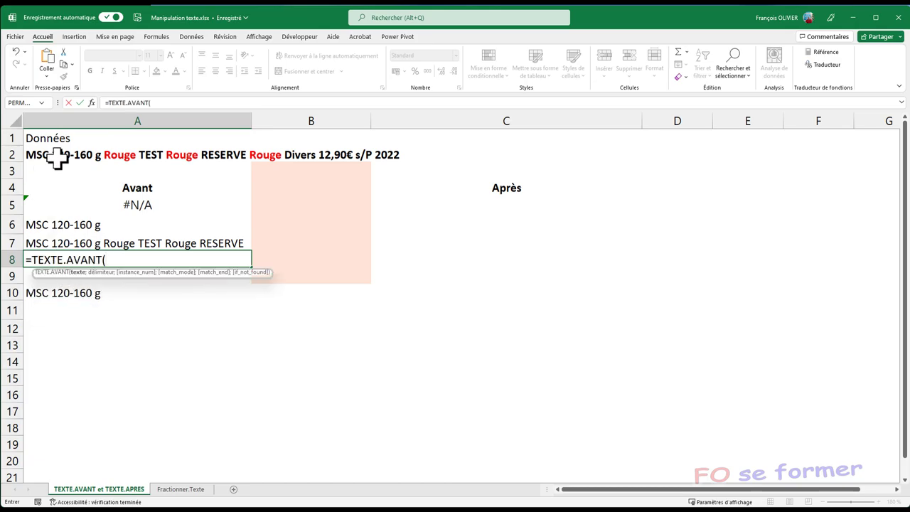
# Set Texte A2, Délimiteur "Rouge" and Instance_num -2, then confirm
pyautogui.click(91, 103)
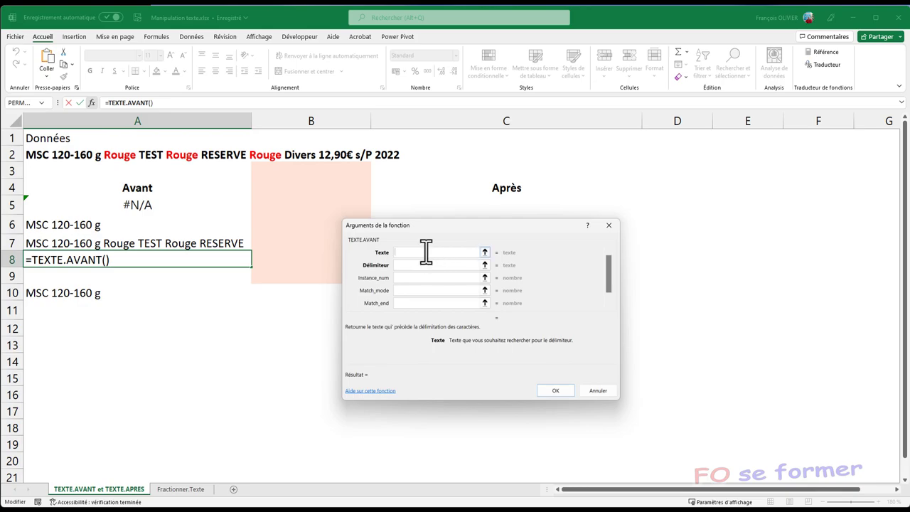
pyautogui.click(66, 158)
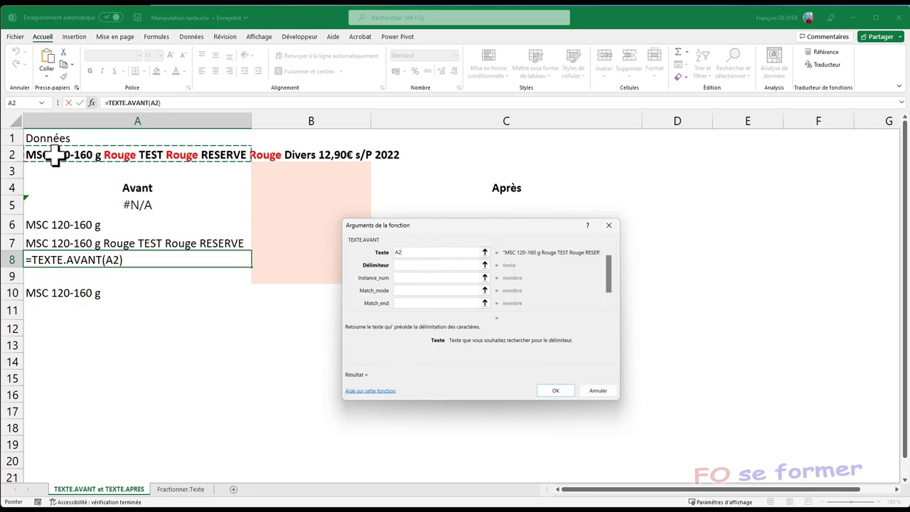
pyautogui.click(400, 268)
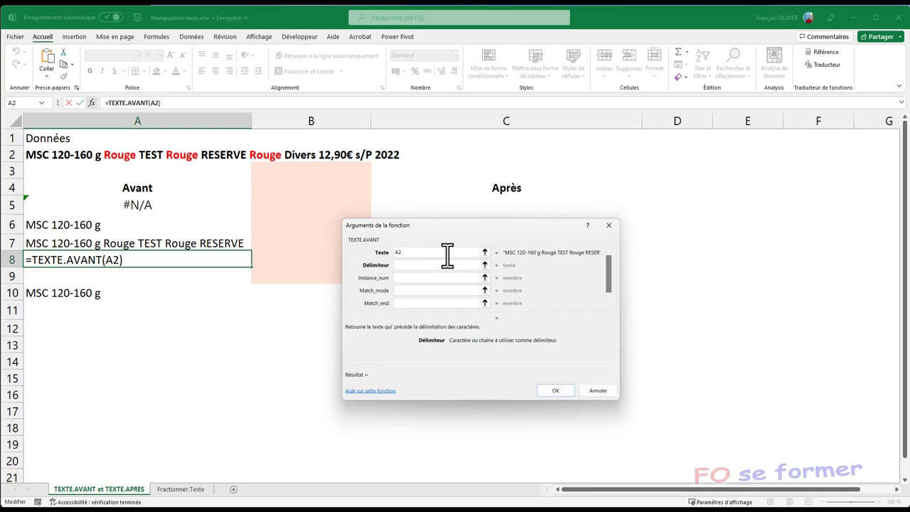
pyautogui.write('3')
pyautogui.press('BackSpace')
pyautogui.write('Rou')
pyautogui.write('ge')
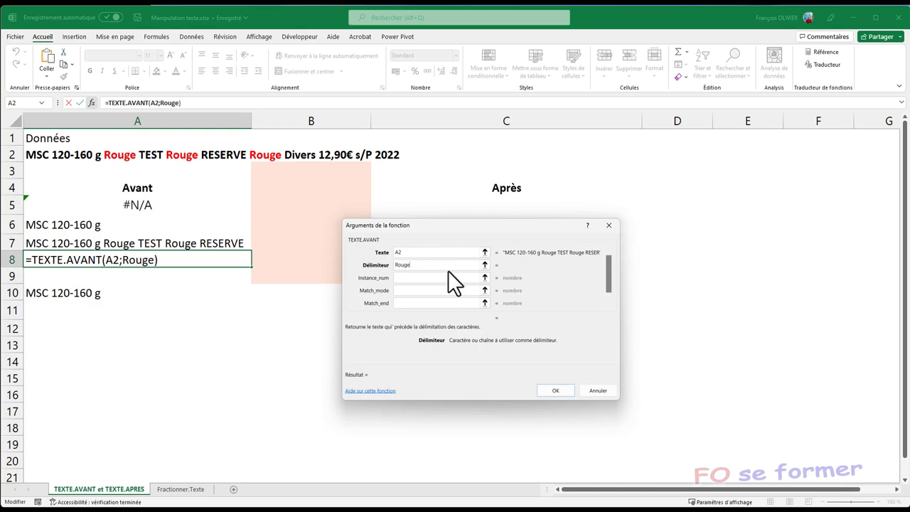
pyautogui.click(449, 277)
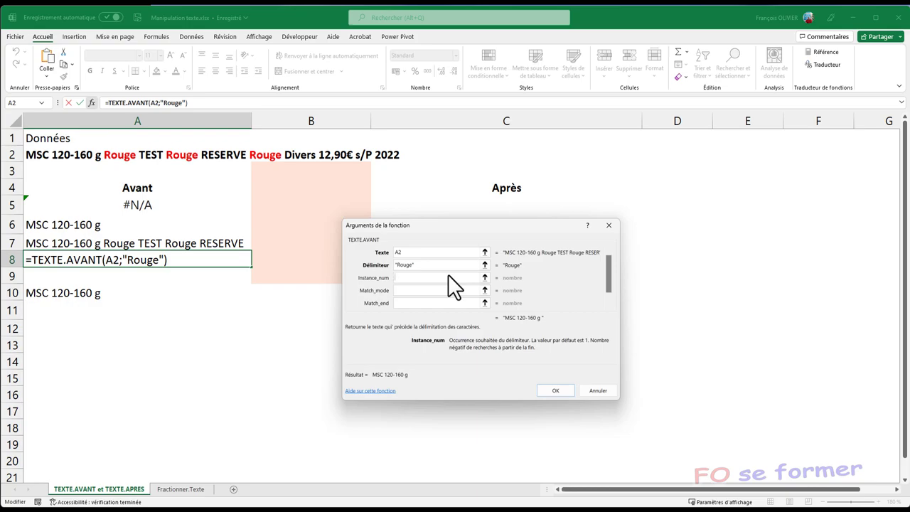
pyautogui.write('-2')
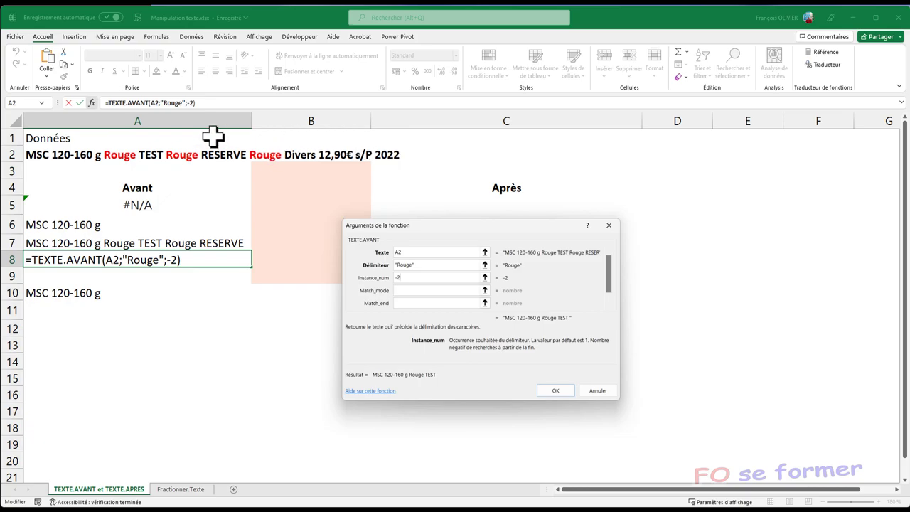
pyautogui.click(557, 390)
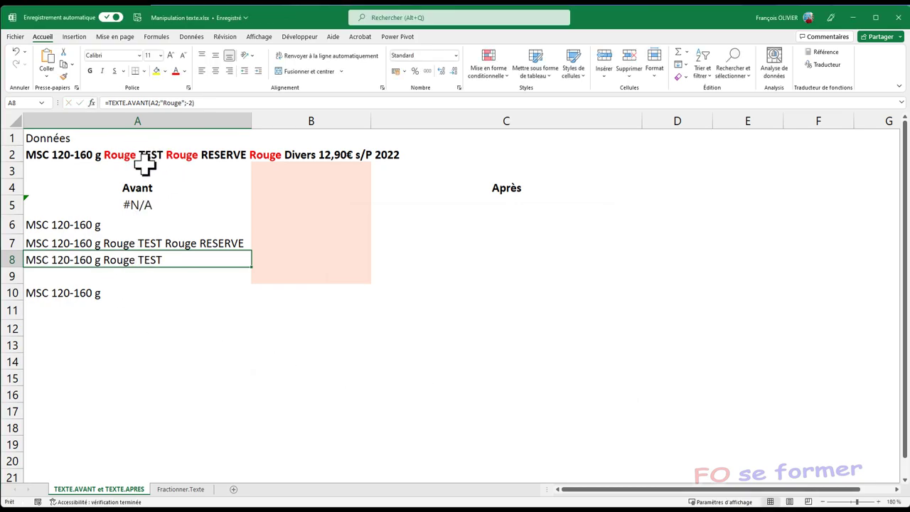
# Start a TEXTE.AVANT formula in cell A9
pyautogui.click(125, 279)
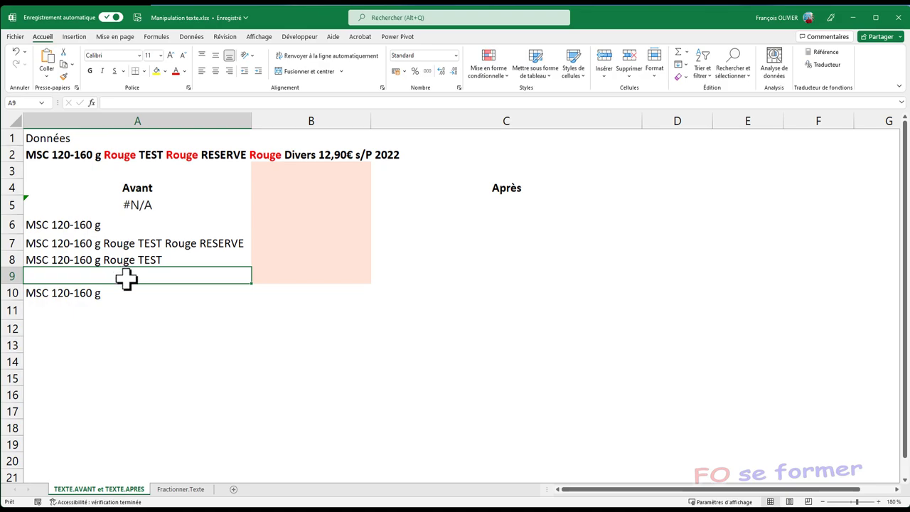
pyautogui.write('=')
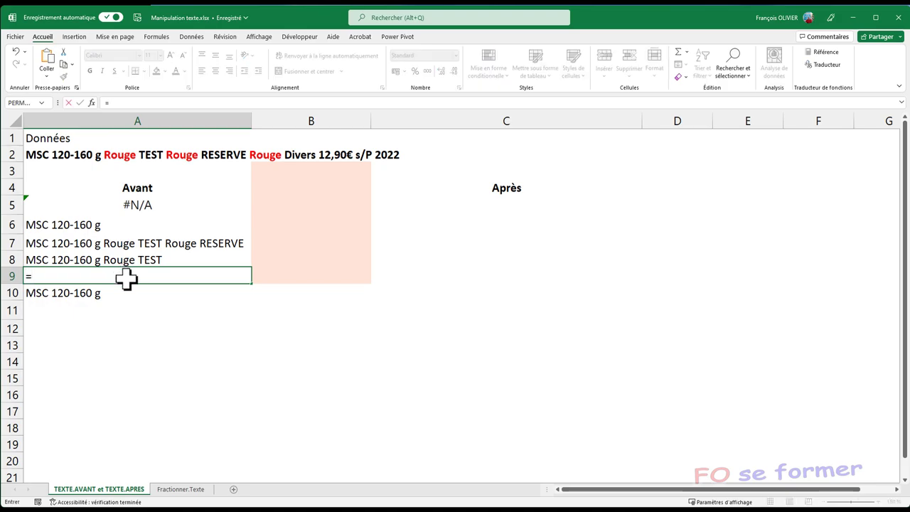
pyautogui.write('texte')
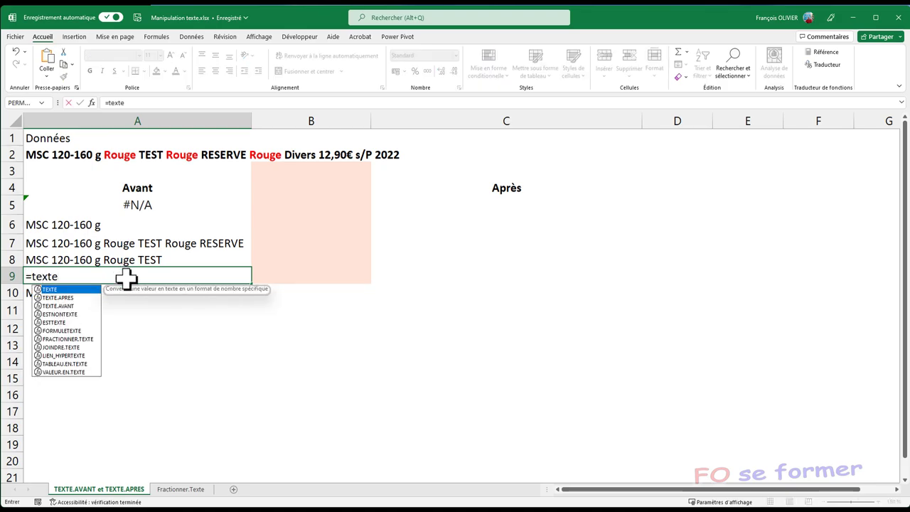
pyautogui.click(74, 305)
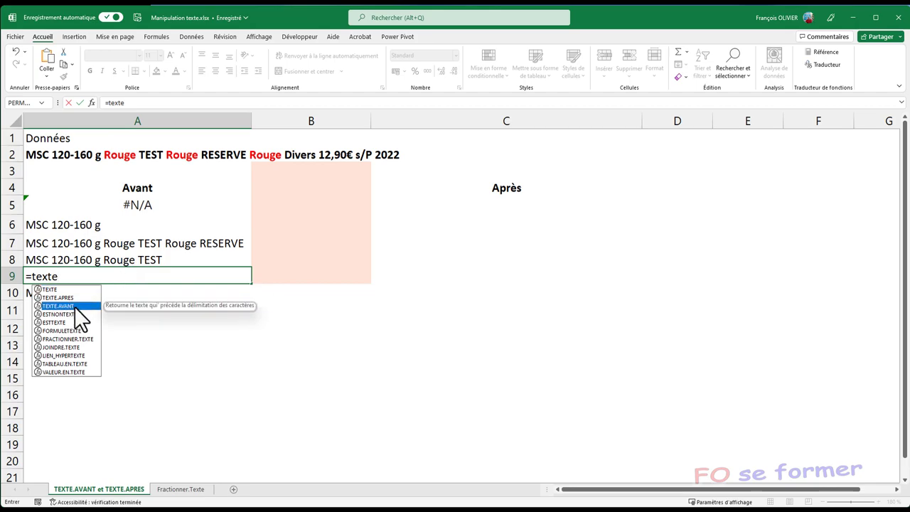
pyautogui.doubleClick(74, 305)
# Set Texte to A2 and Délimiteur to lowercase "rouge"
pyautogui.click(89, 99)
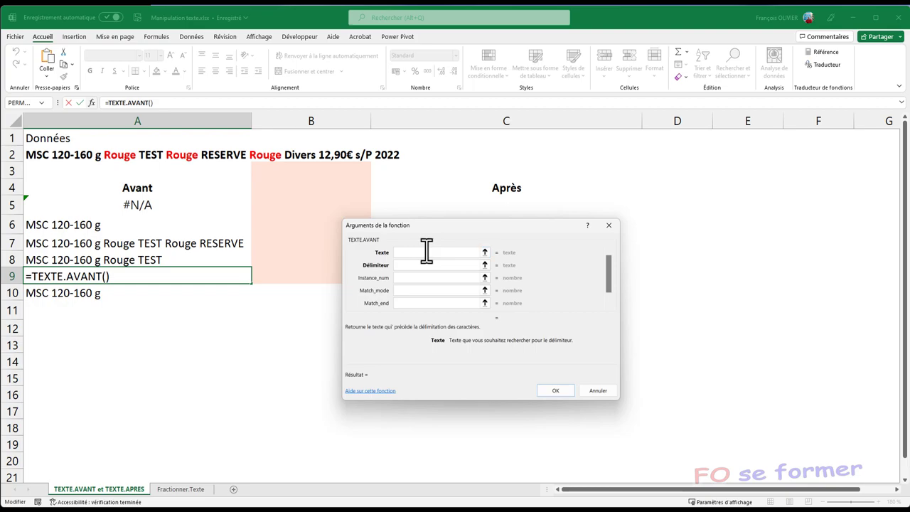
pyautogui.click(63, 154)
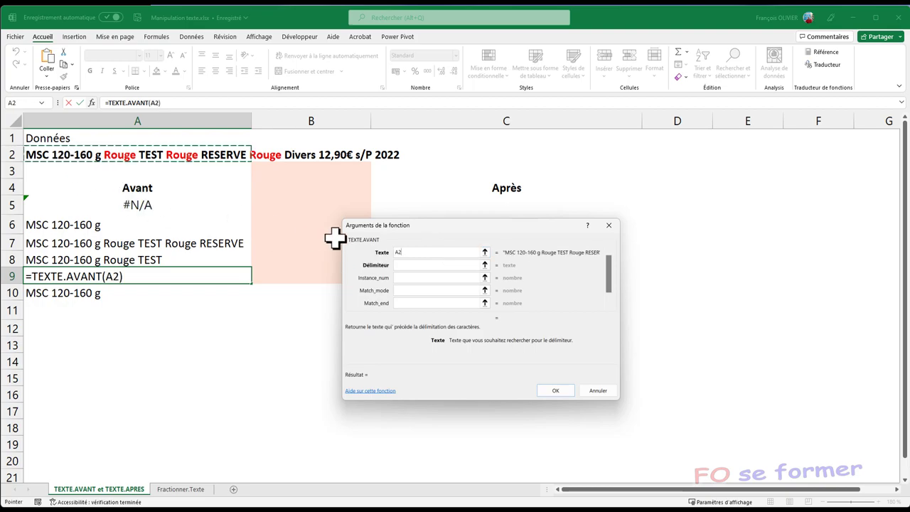
pyautogui.click(402, 264)
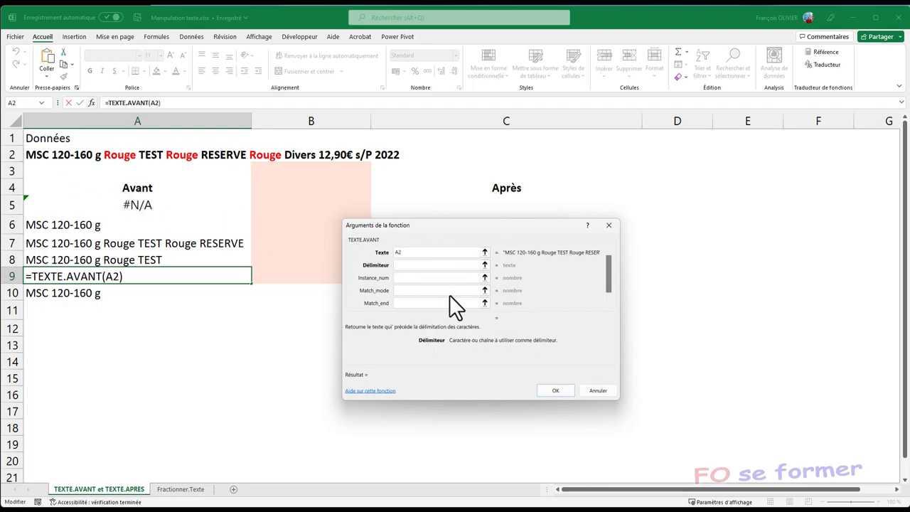
pyautogui.write('roug')
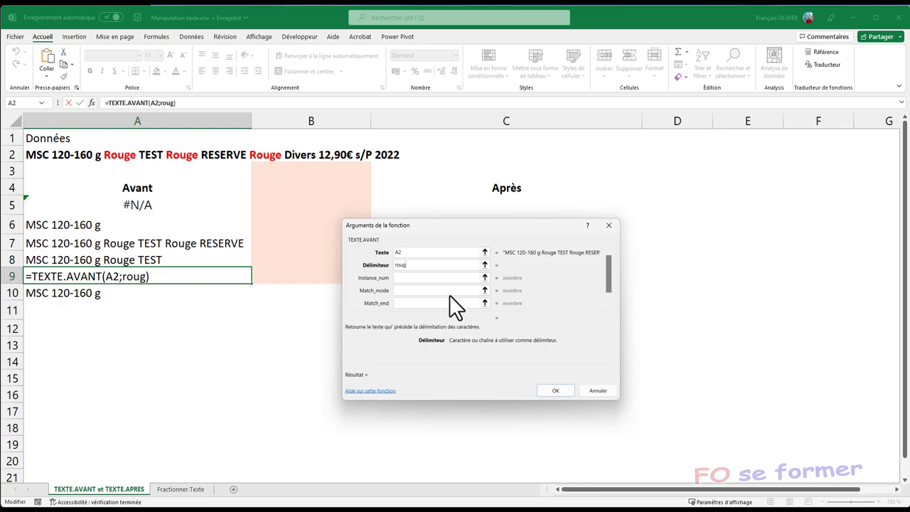
pyautogui.write('e')
pyautogui.click(408, 277)
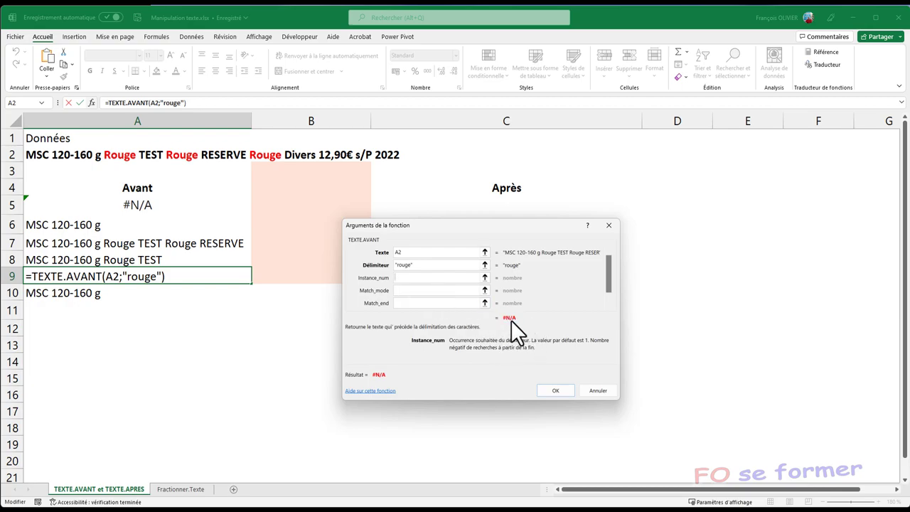
# Set Match_mode to 1 instead of 0 and confirm the formula
pyautogui.click(403, 291)
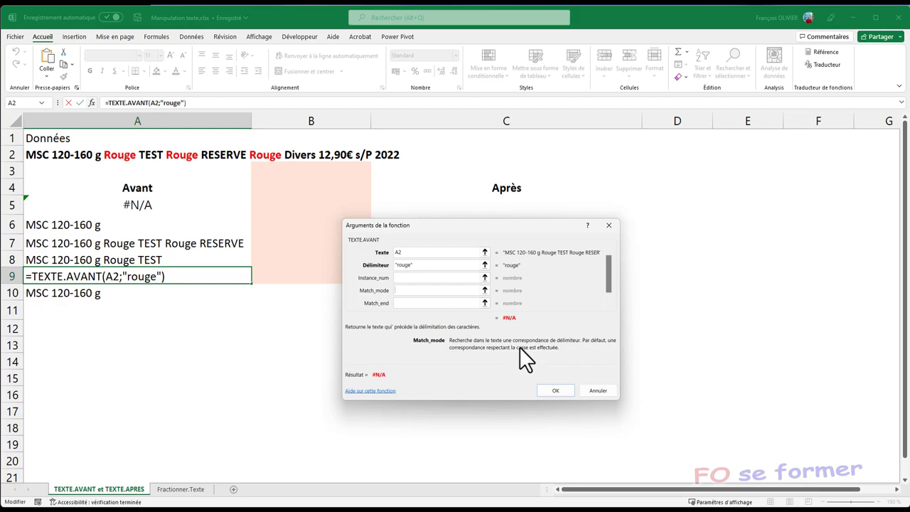
pyautogui.write('0')
pyautogui.click(407, 277)
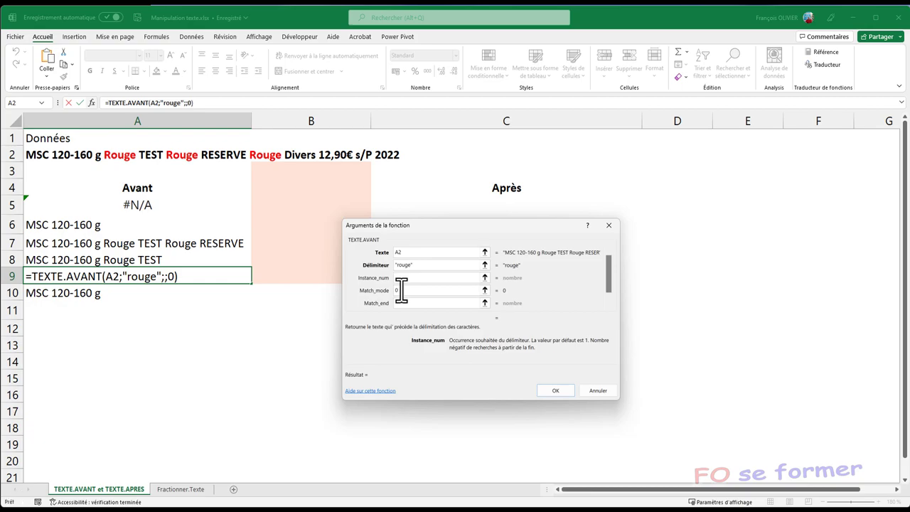
pyautogui.click(401, 288)
pyautogui.press('BackSpace')
pyautogui.write('1')
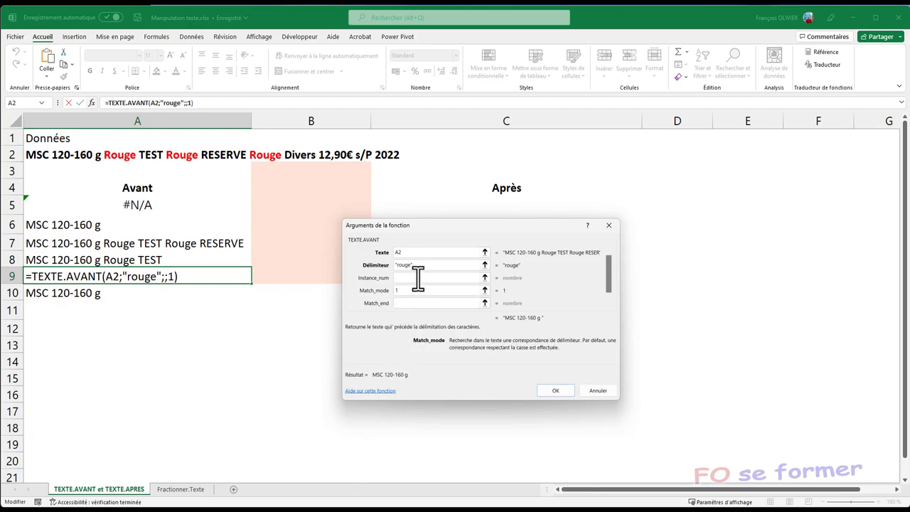
pyautogui.click(426, 278)
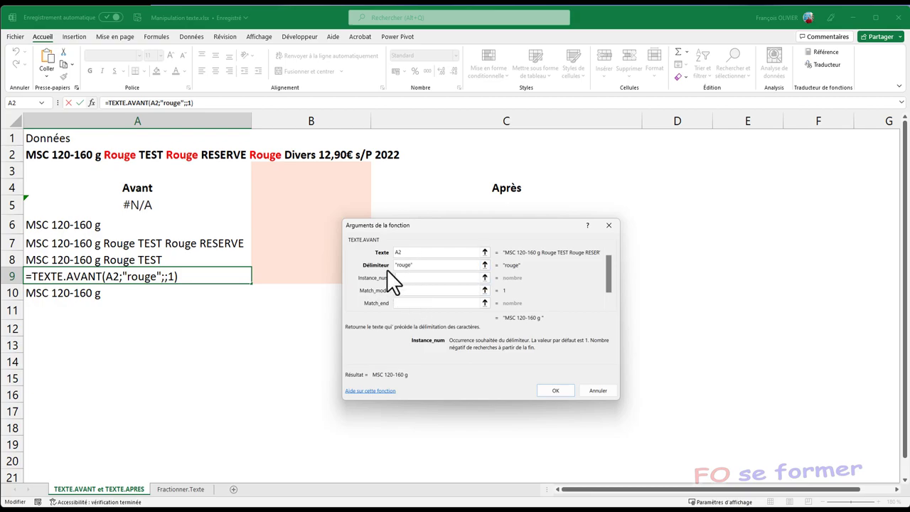
pyautogui.click(413, 304)
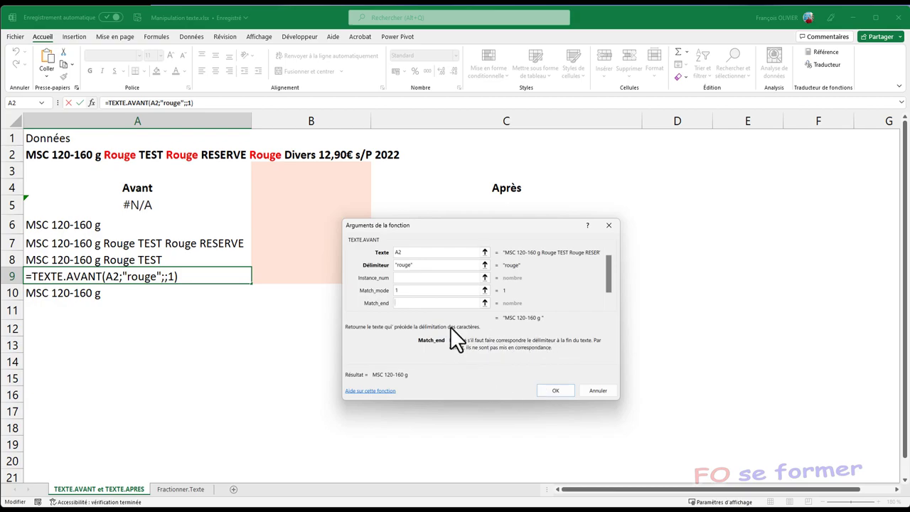
pyautogui.click(542, 392)
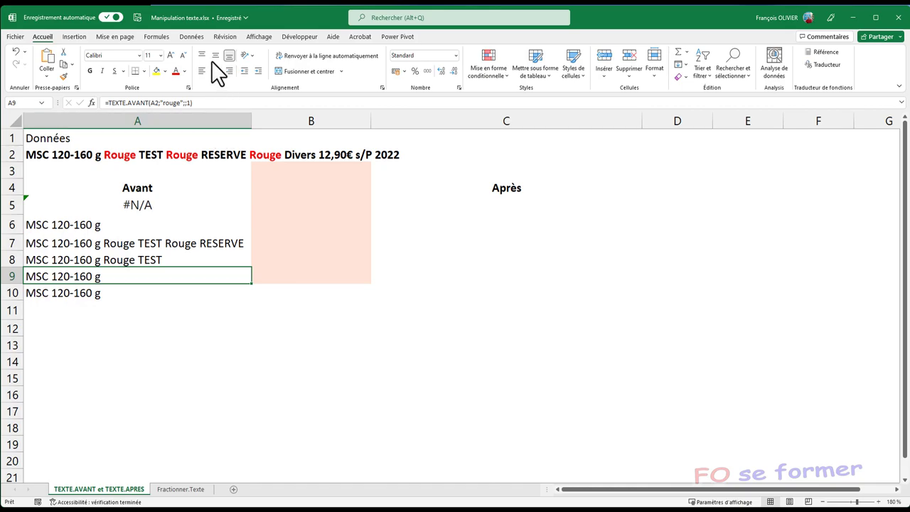
pyautogui.click(158, 36)
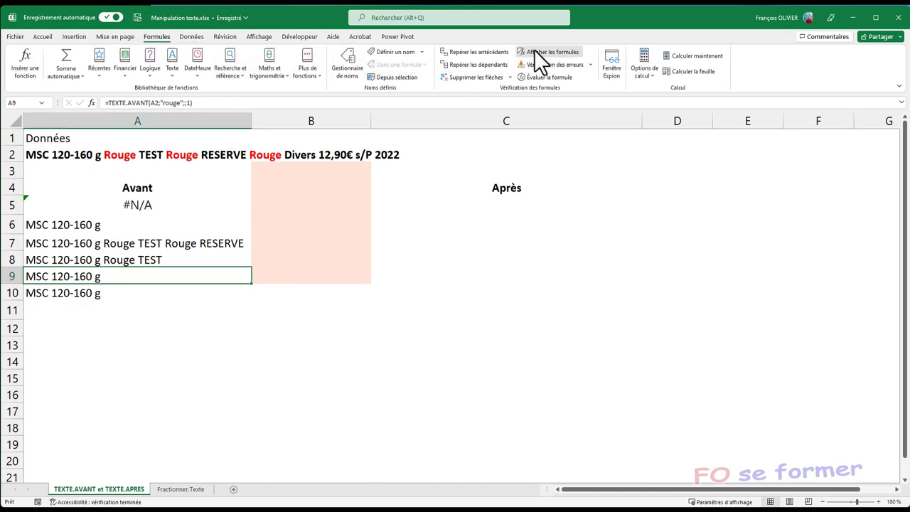
pyautogui.click(533, 50)
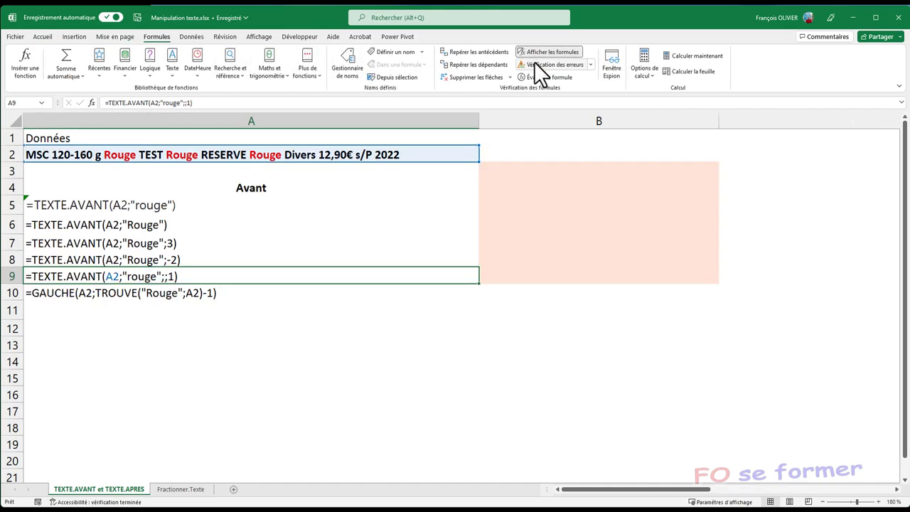
pyautogui.click(105, 205)
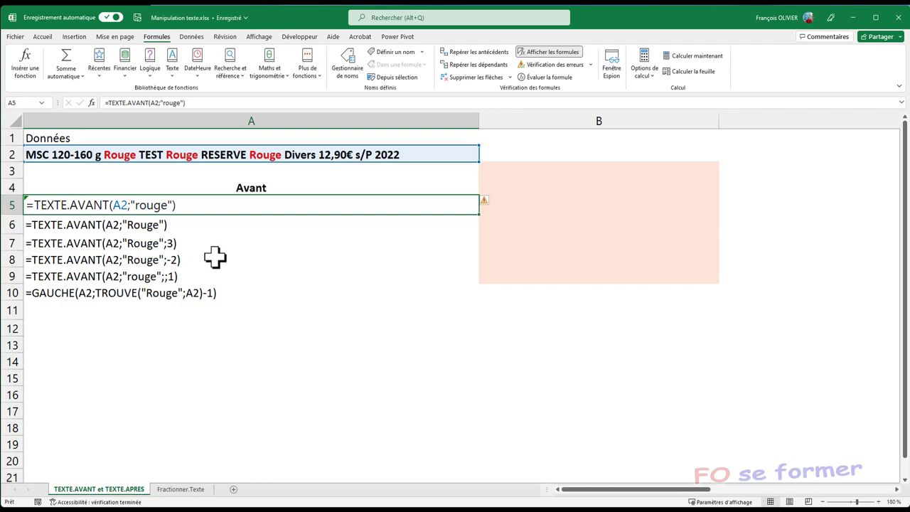
pyautogui.click(529, 52)
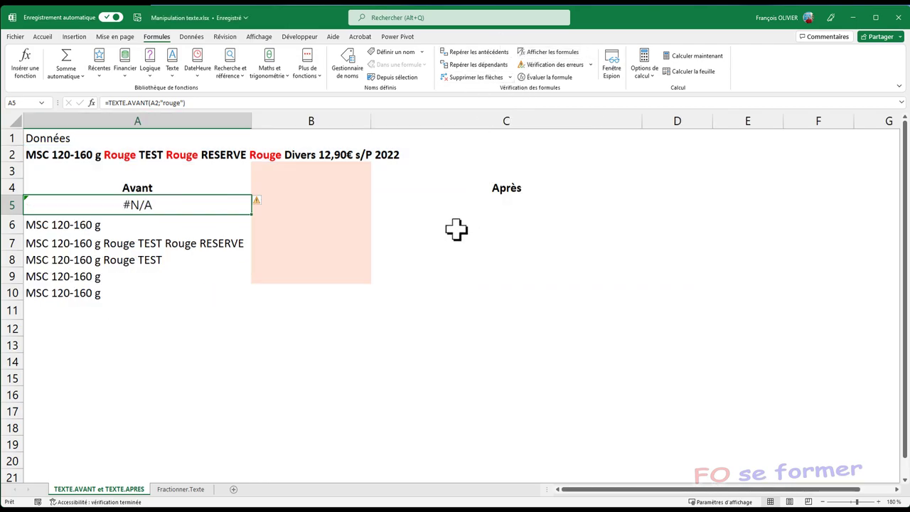
# Enter =TEXTE.APRES(A2;"rouge") in C5, which returns #N/A
pyautogui.click(492, 202)
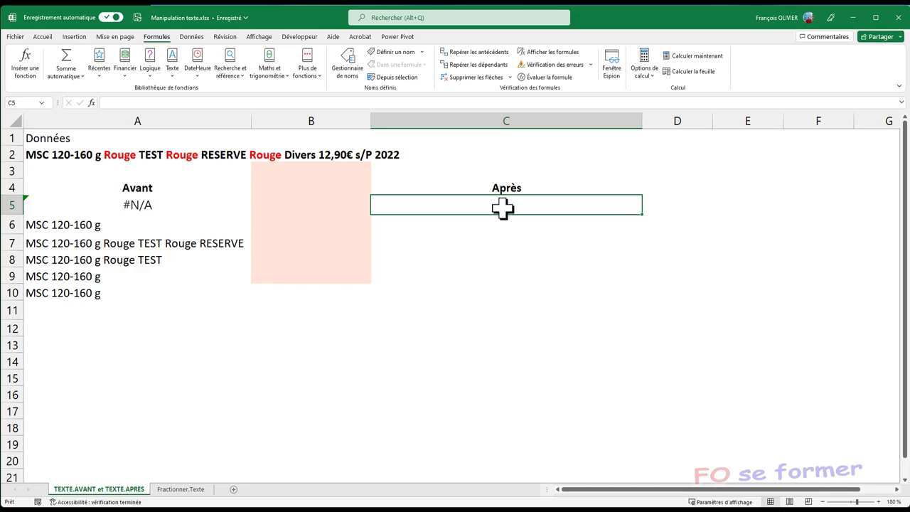
pyautogui.write('=texte')
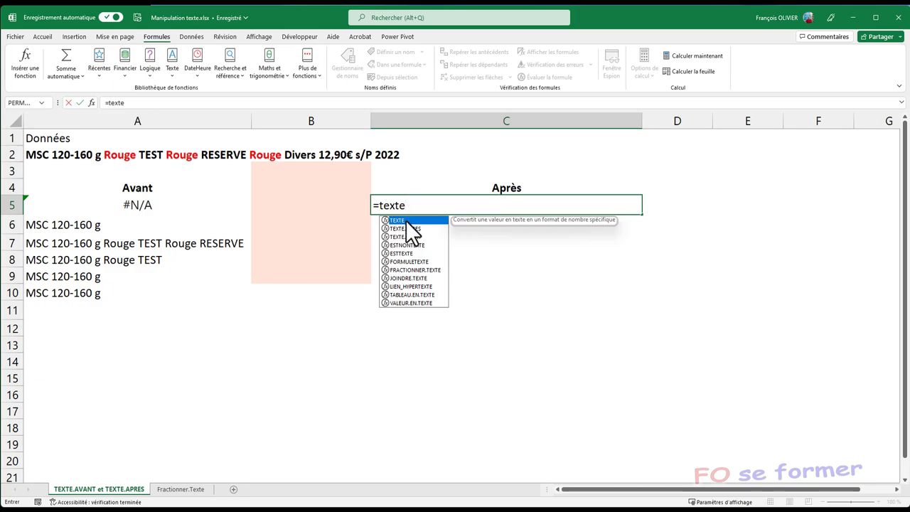
pyautogui.click(413, 229)
pyautogui.doubleClick(412, 228)
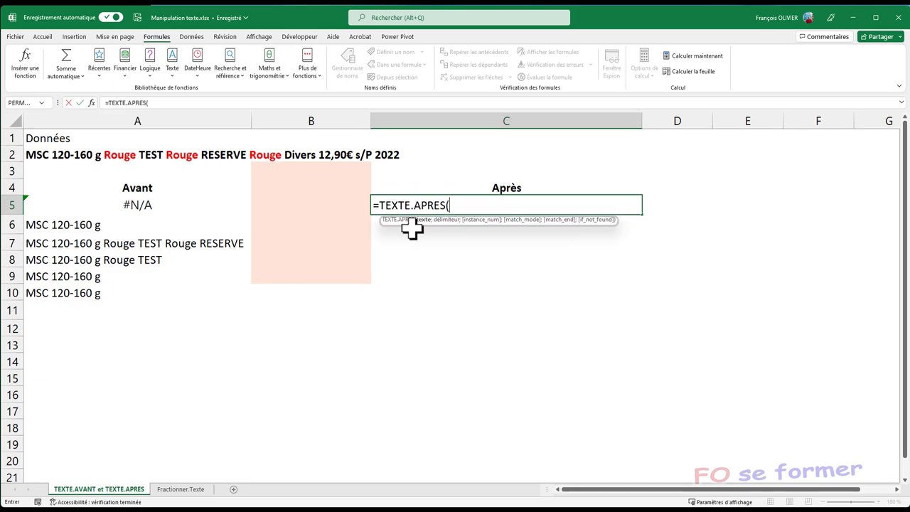
pyautogui.click(92, 102)
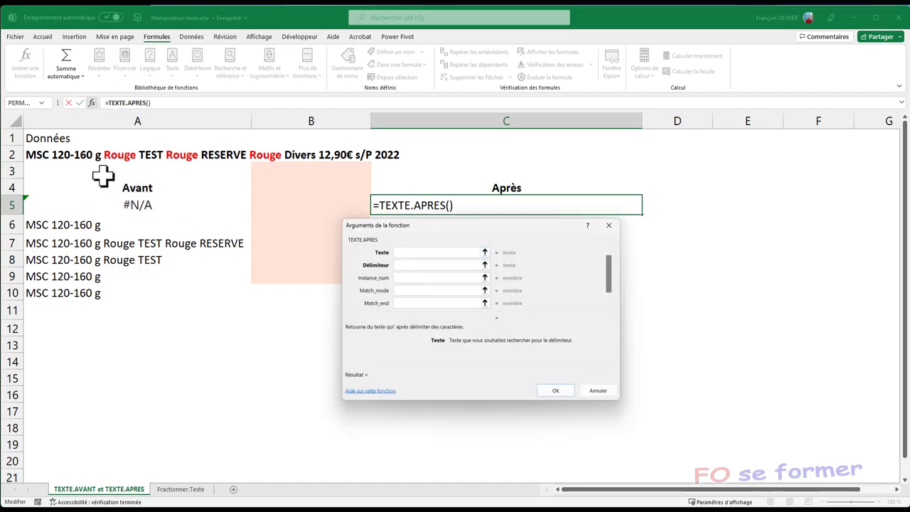
pyautogui.click(68, 156)
pyautogui.click(412, 266)
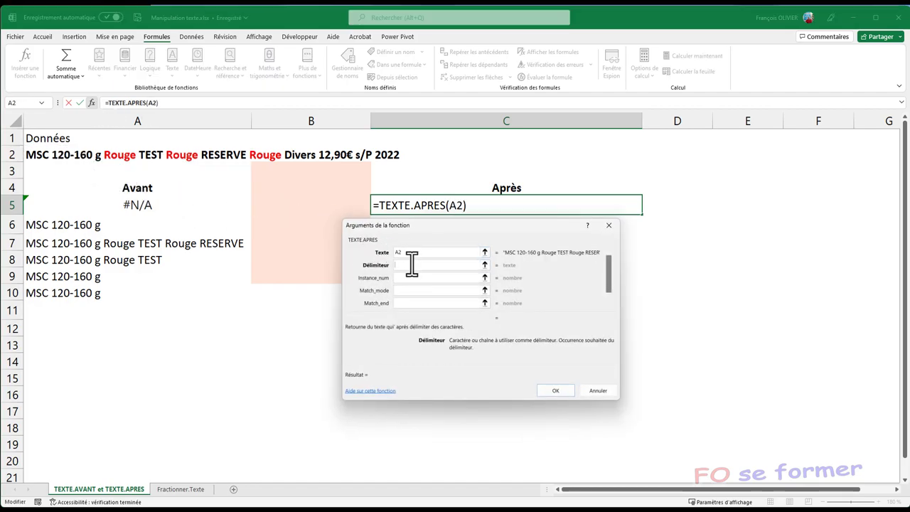
pyautogui.write('rouge')
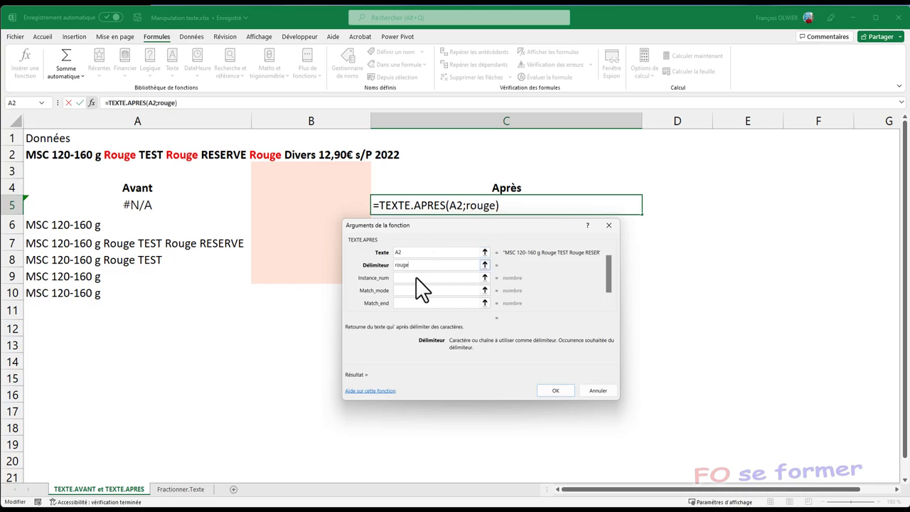
pyautogui.click(420, 279)
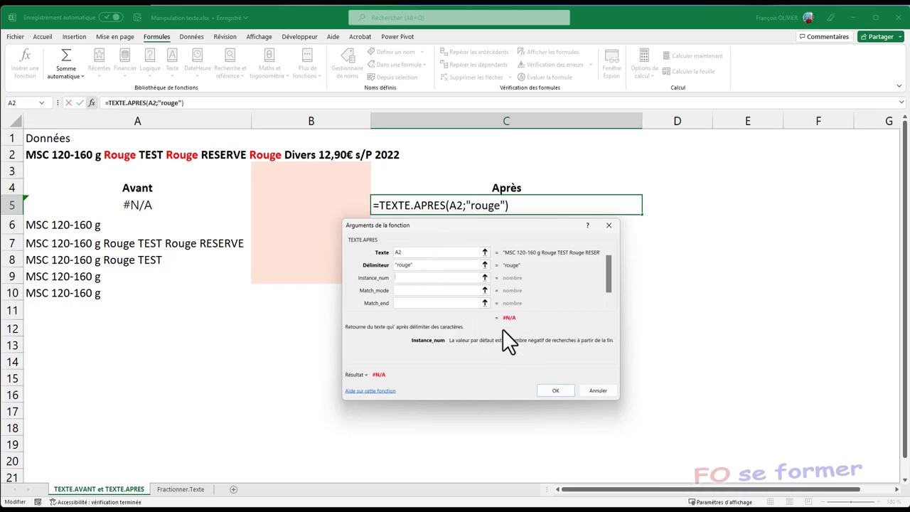
pyautogui.click(555, 390)
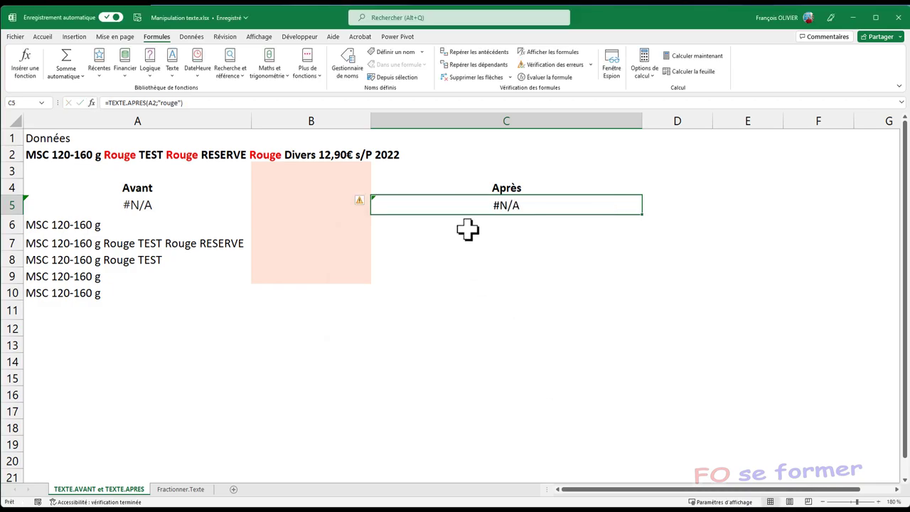
pyautogui.click(469, 227)
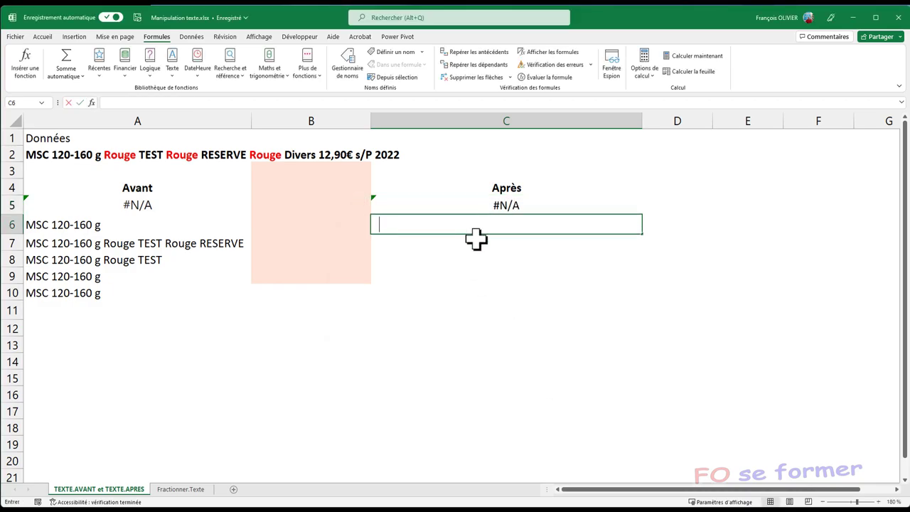
# Enter =TEXTE.APRES(A2;"Rouge") in C6 via the function arguments dialog
pyautogui.write('=texte')
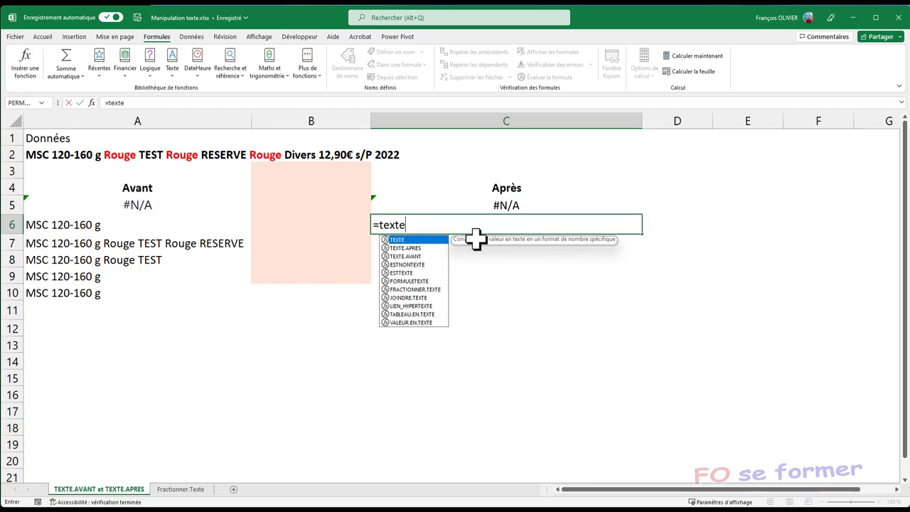
pyautogui.doubleClick(424, 246)
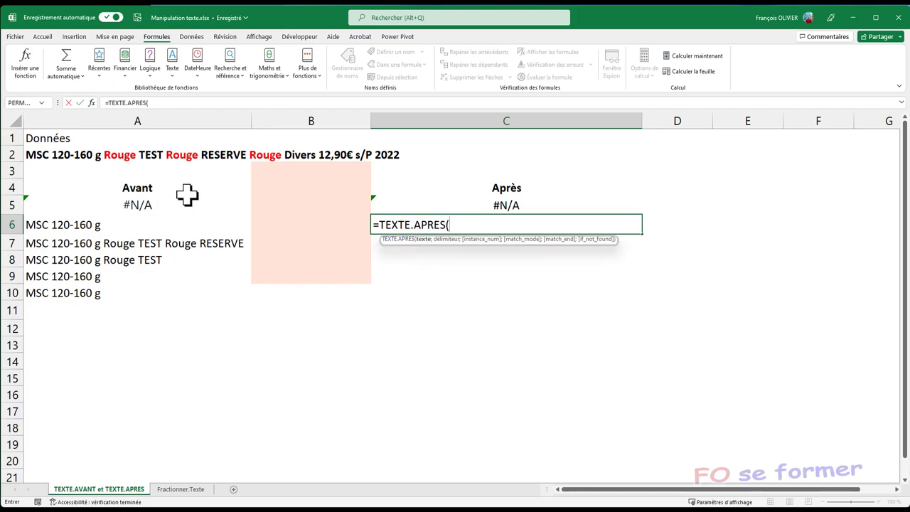
pyautogui.click(92, 103)
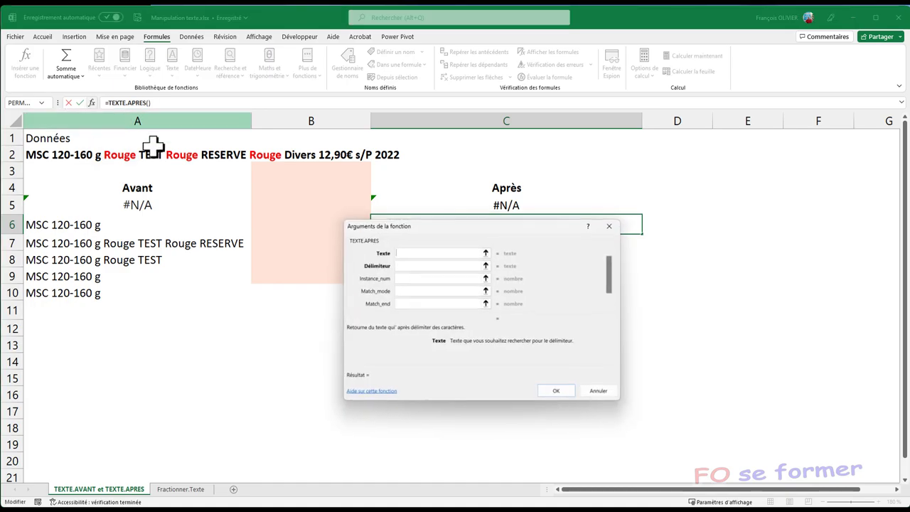
pyautogui.moveTo(471, 221); pyautogui.dragTo(474, 253)
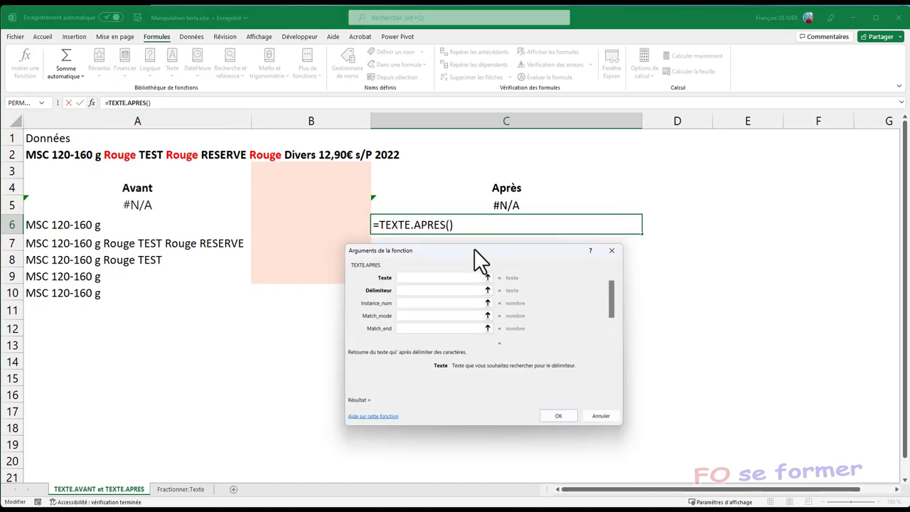
pyautogui.click(39, 158)
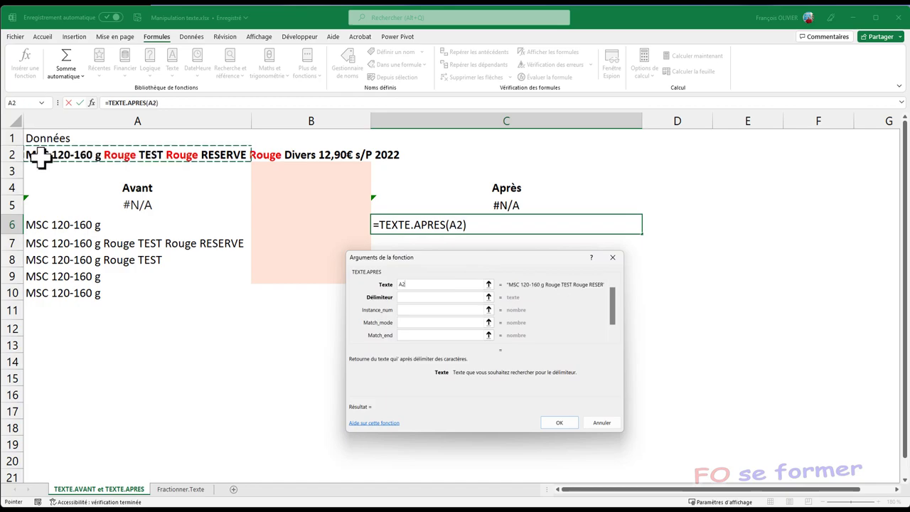
pyautogui.click(406, 297)
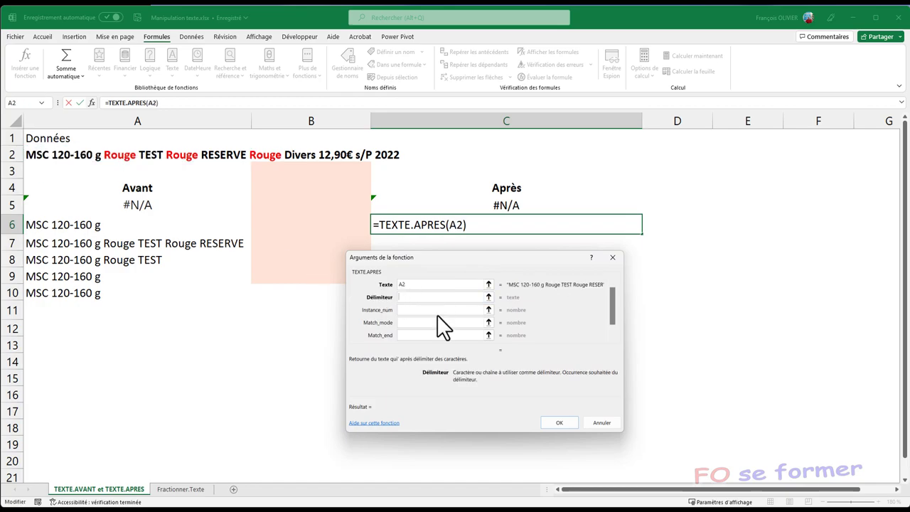
pyautogui.write('Rouge')
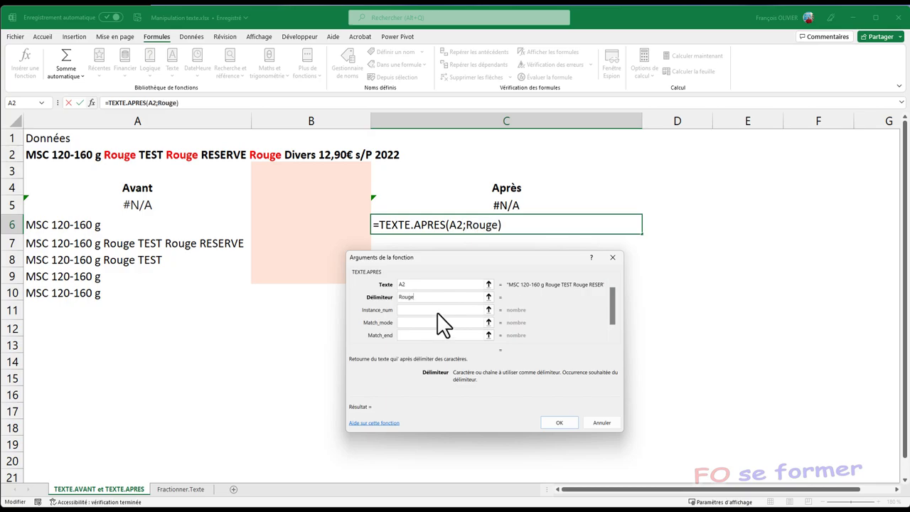
pyautogui.click(438, 310)
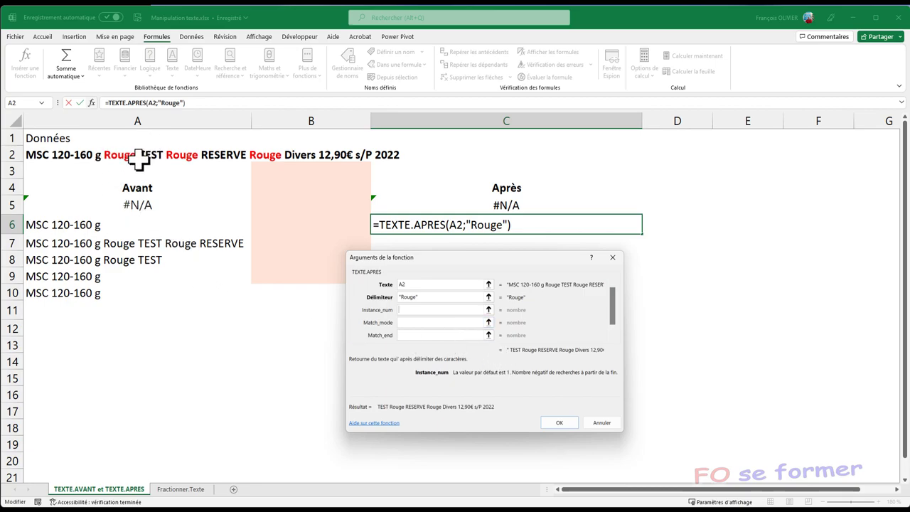
pyautogui.click(559, 422)
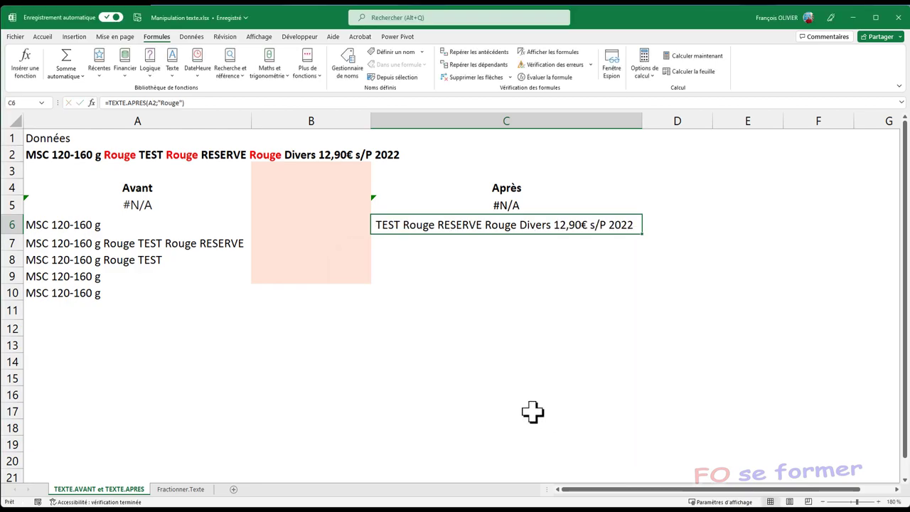
# Start a TEXTE.APRES formula in cell C7
pyautogui.click(425, 244)
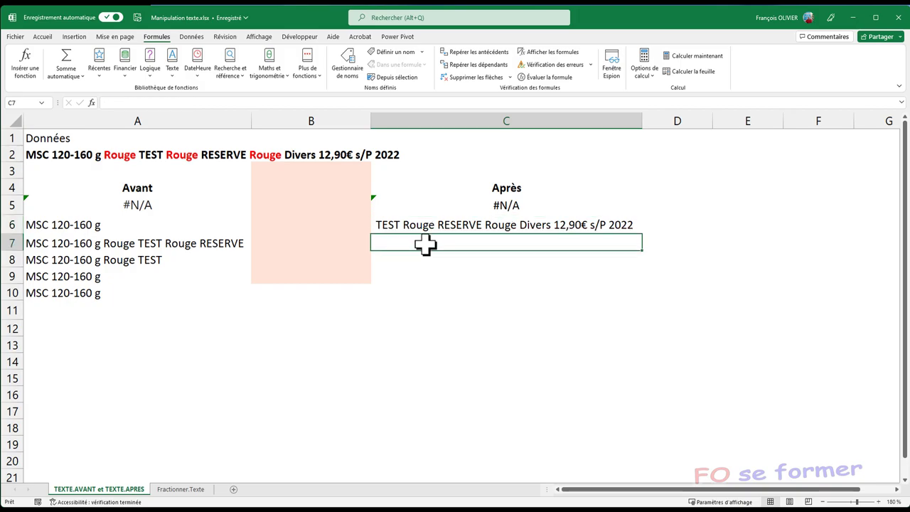
pyautogui.write('=te')
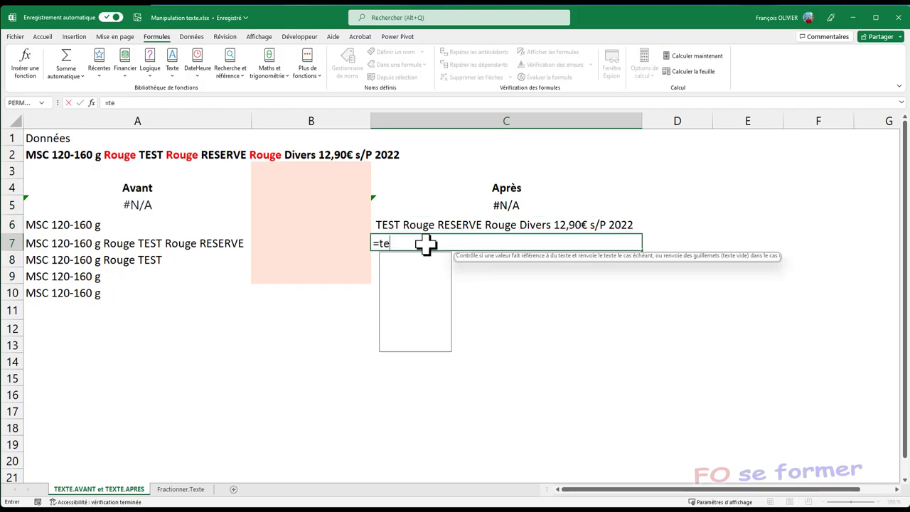
pyautogui.write('xte')
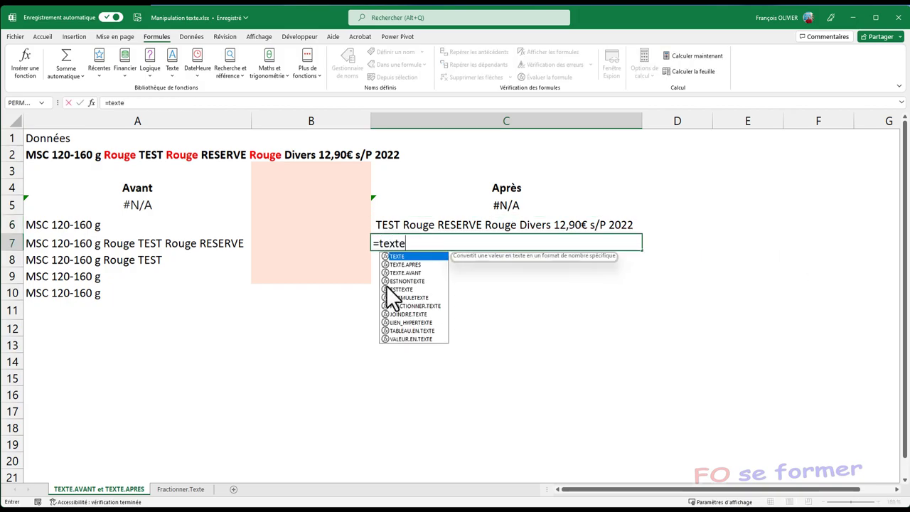
pyautogui.click(418, 264)
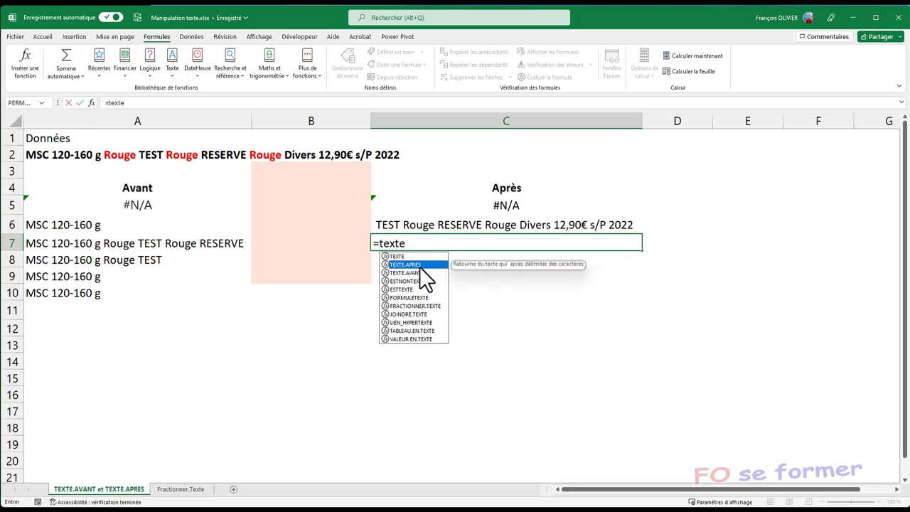
pyautogui.doubleClick(420, 266)
# Set Texte A2, Délimiteur "Rouge" and Instance_num 3, then confirm
pyautogui.click(91, 102)
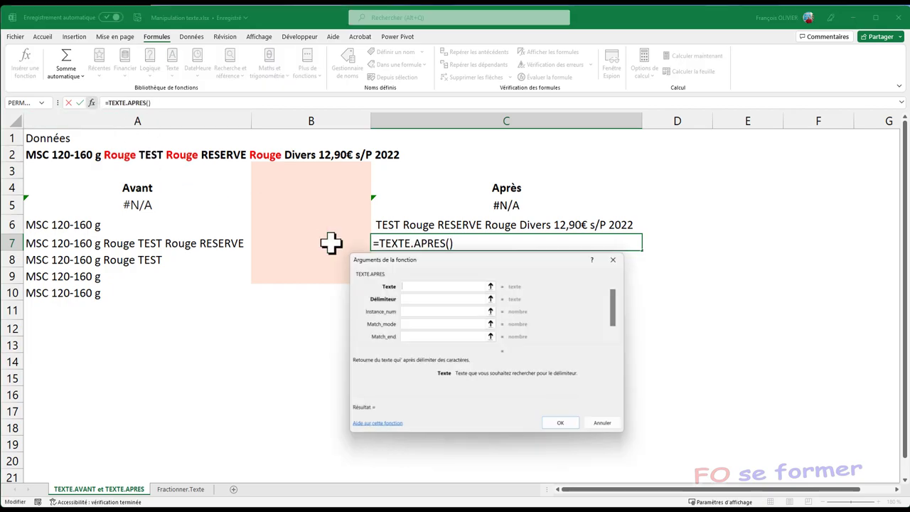
pyautogui.click(34, 155)
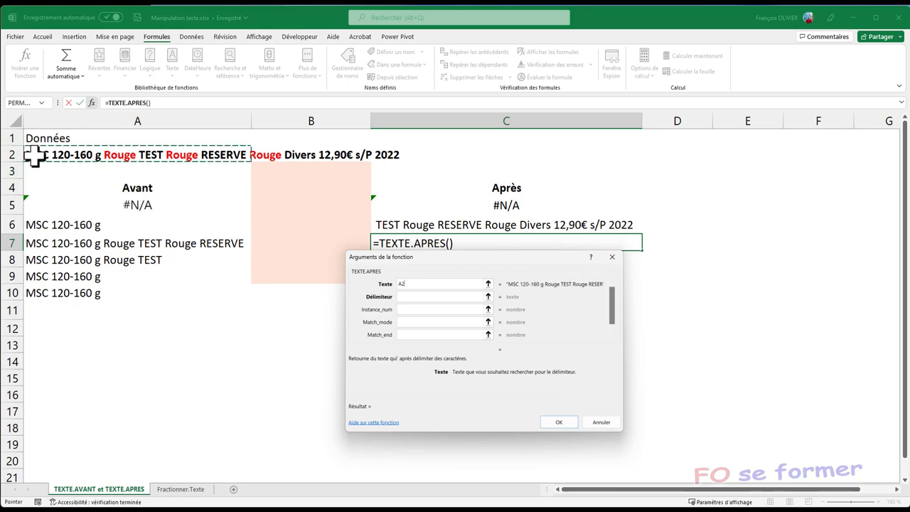
pyautogui.click(448, 296)
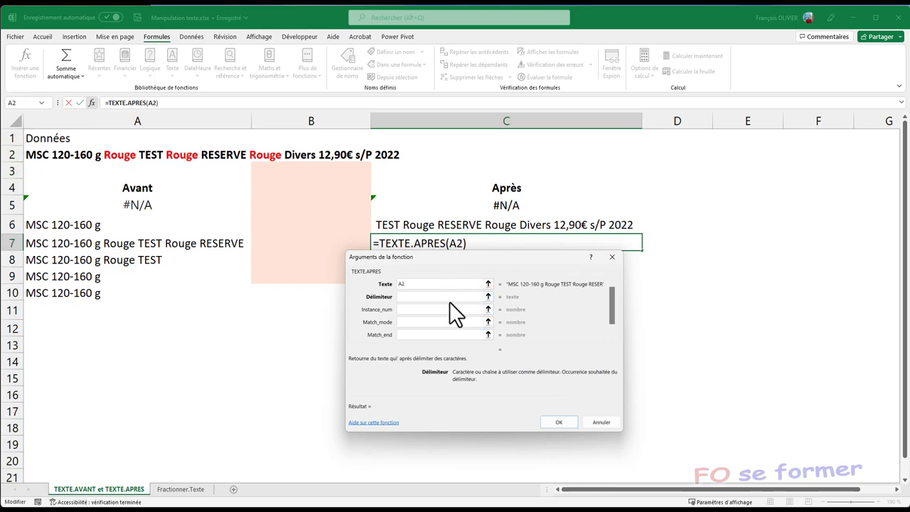
pyautogui.write('Rouge')
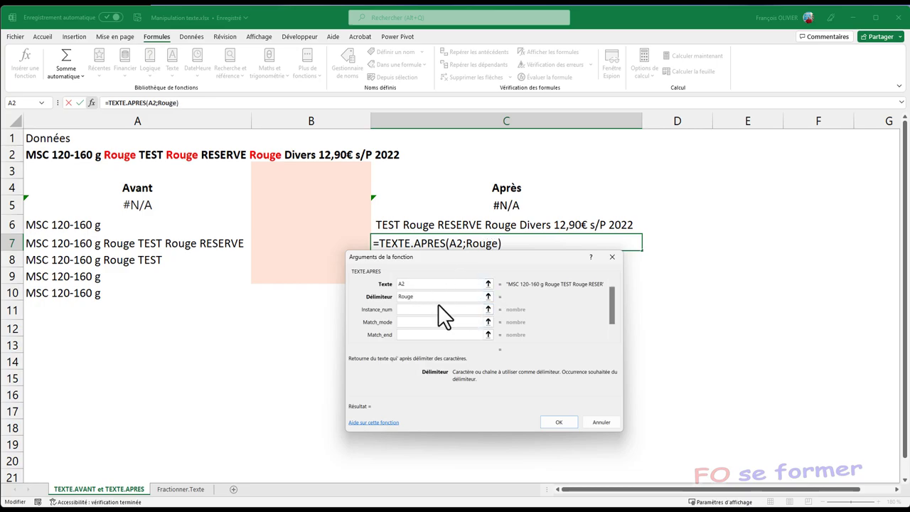
pyautogui.click(441, 309)
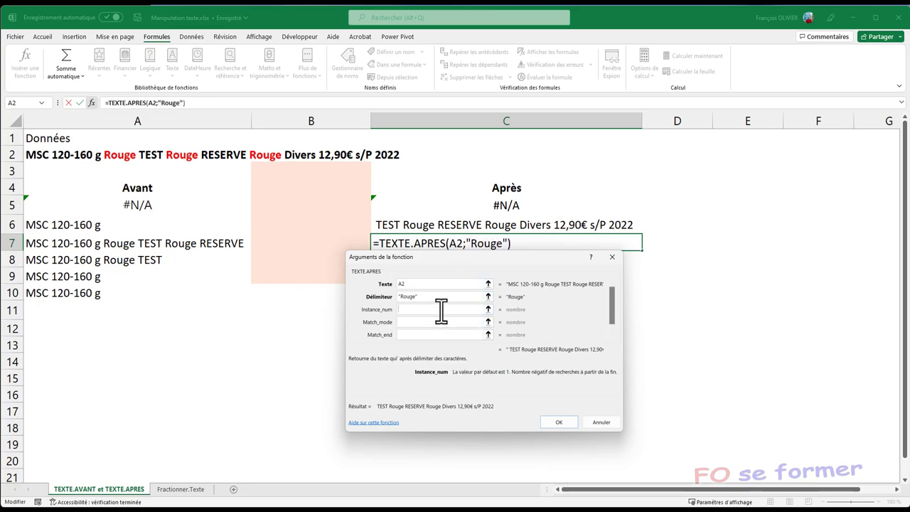
pyautogui.write('3')
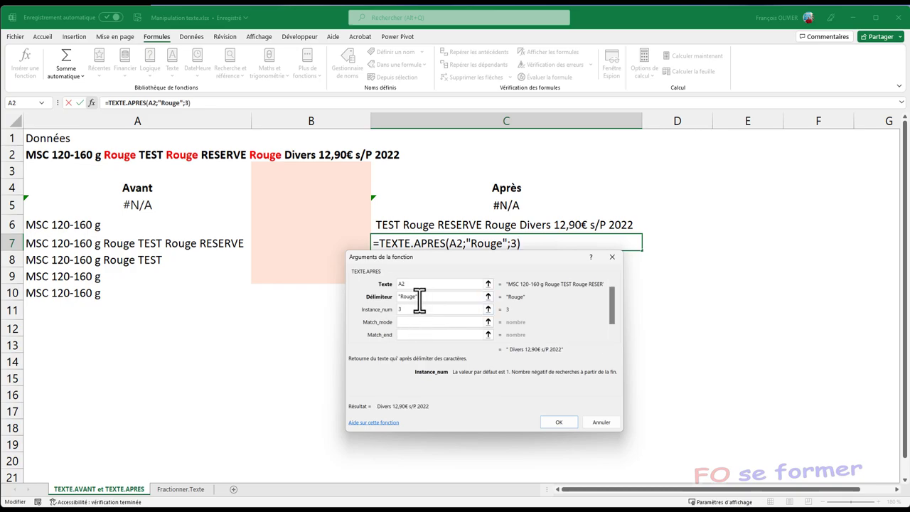
pyautogui.click(558, 423)
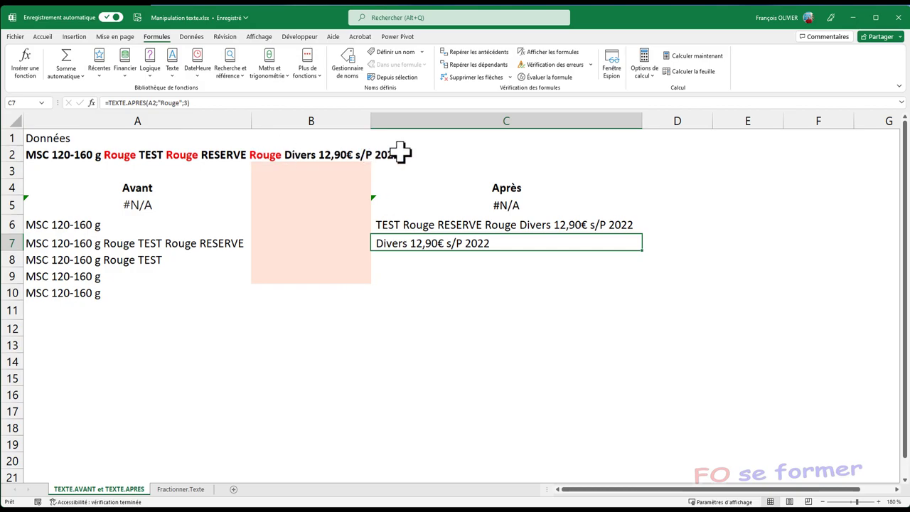
pyautogui.click(426, 259)
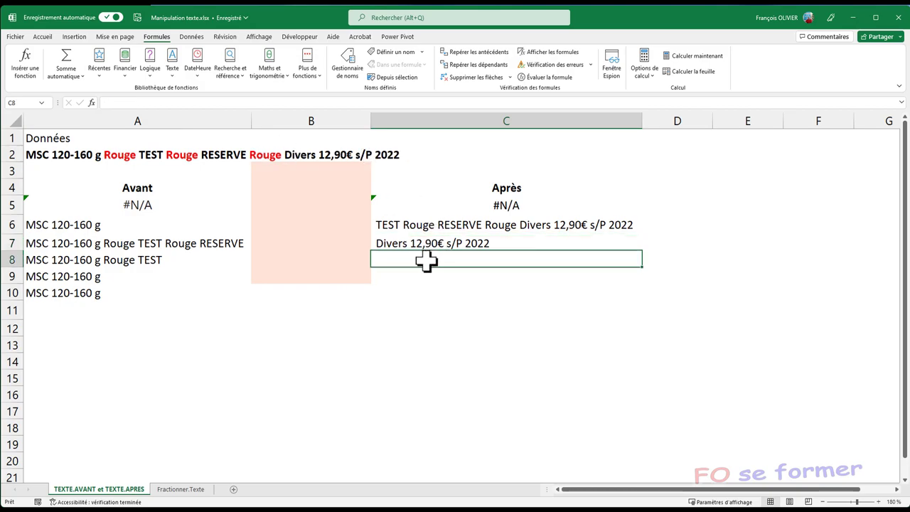
pyautogui.write('=te')
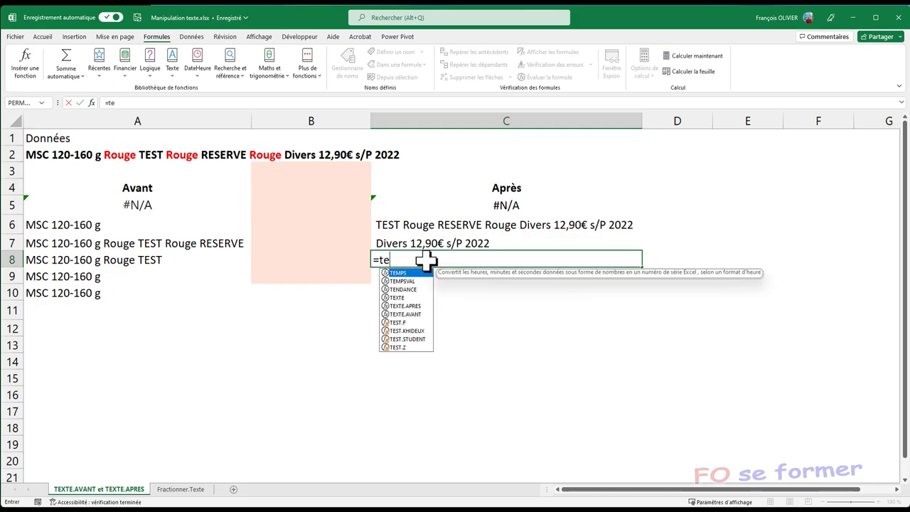
pyautogui.write('xte')
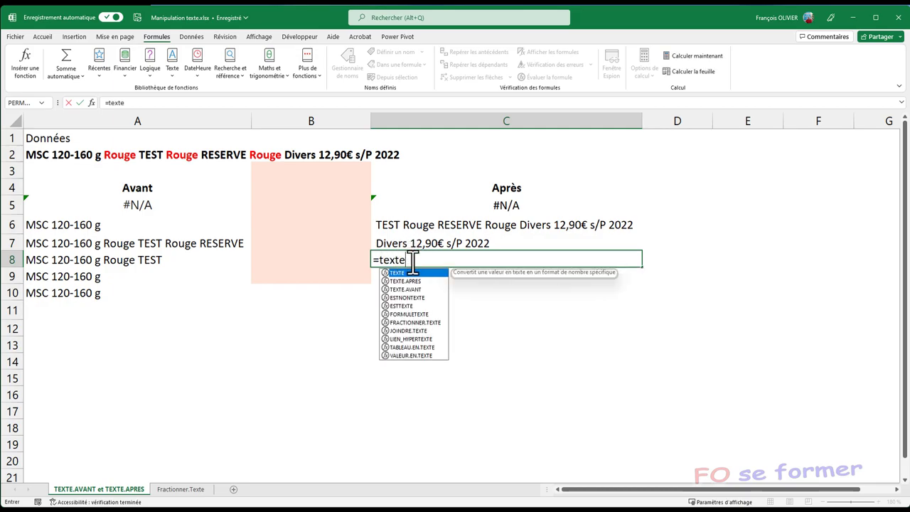
# Complete =TEXTE.APRES(A2;"Rouge";-2) in C8 via the arguments dialog
pyautogui.click(408, 280)
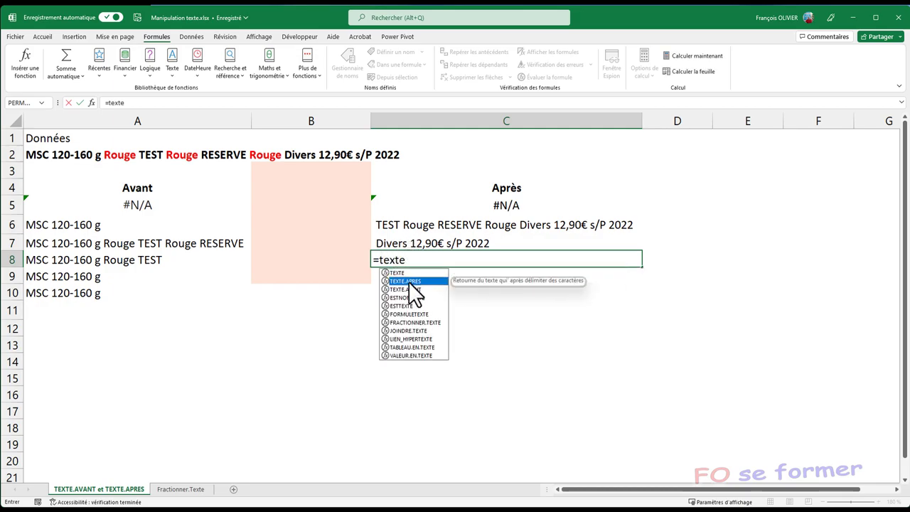
pyautogui.doubleClick(408, 281)
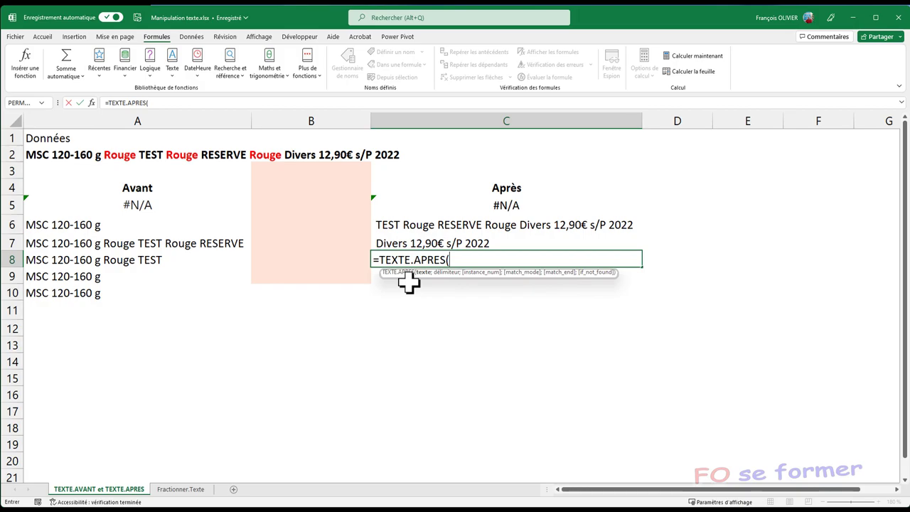
pyautogui.click(91, 102)
pyautogui.moveTo(489, 260); pyautogui.dragTo(472, 288)
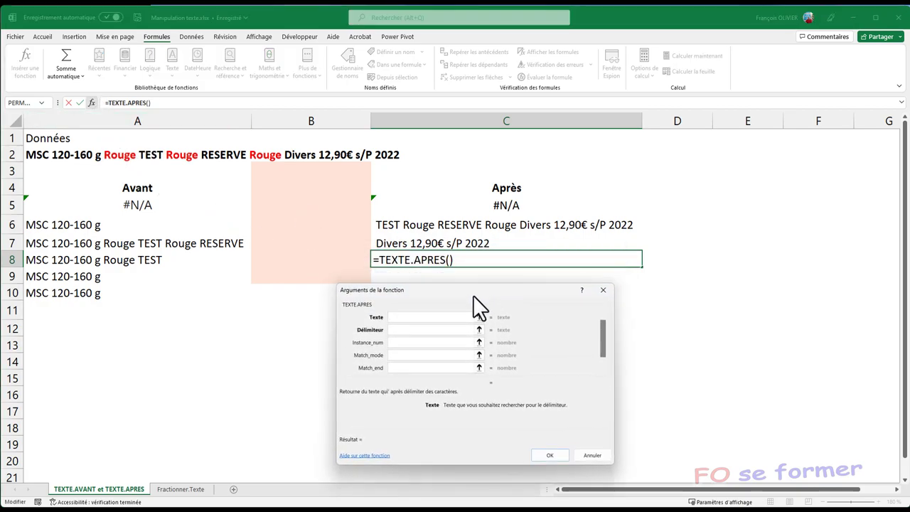
pyautogui.click(50, 154)
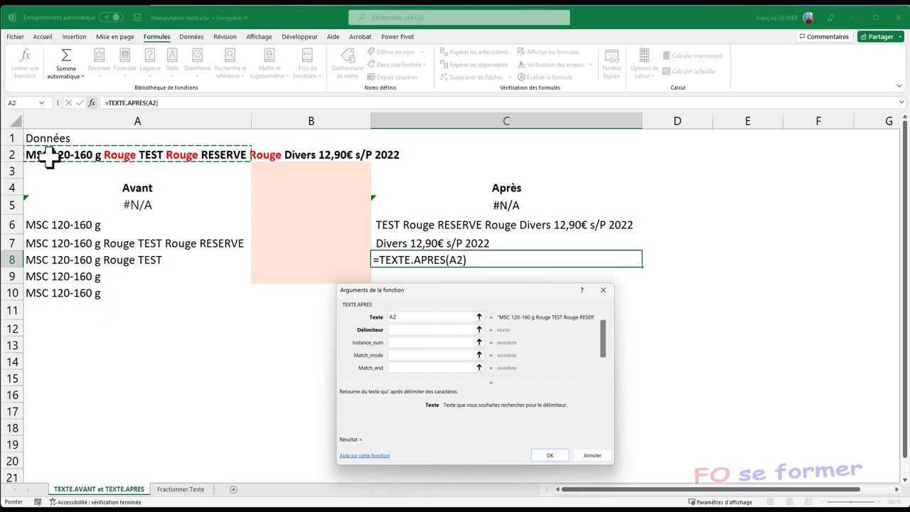
pyautogui.click(400, 329)
pyautogui.write('Rou')
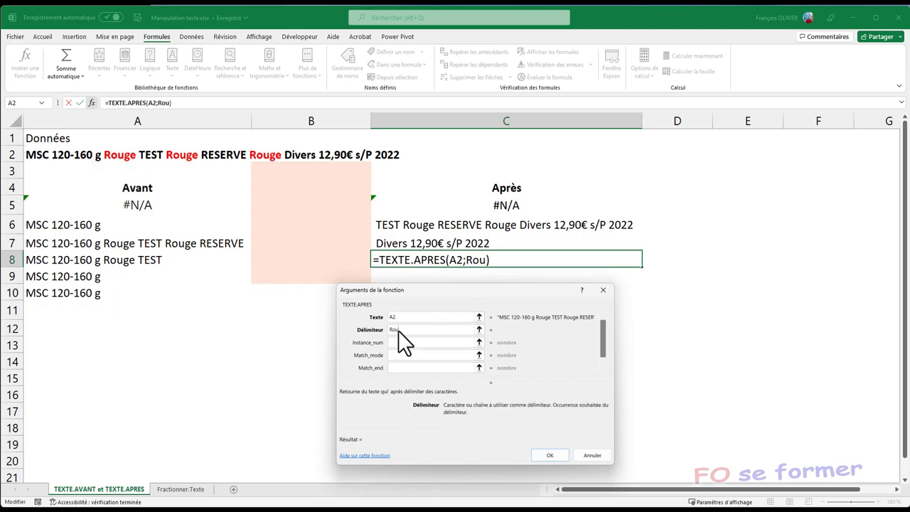
pyautogui.write('ge')
pyautogui.click(398, 343)
pyautogui.write('-')
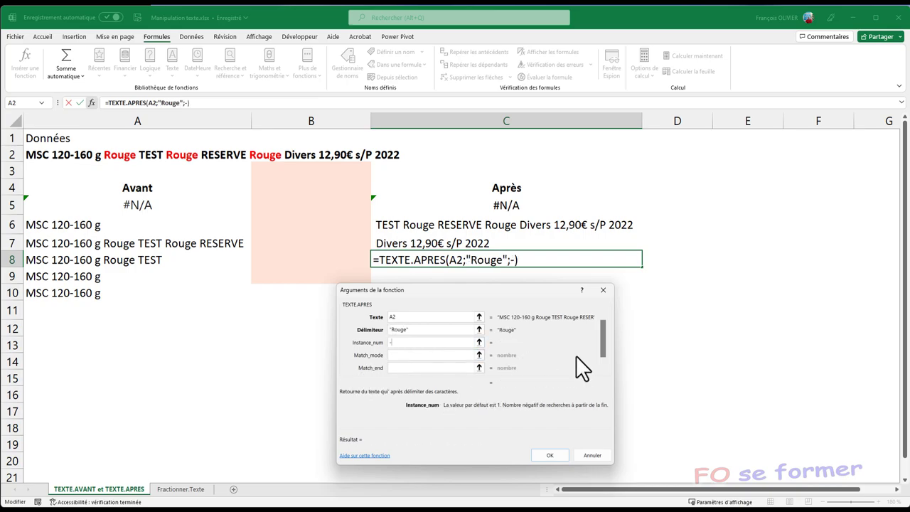
pyautogui.write('2')
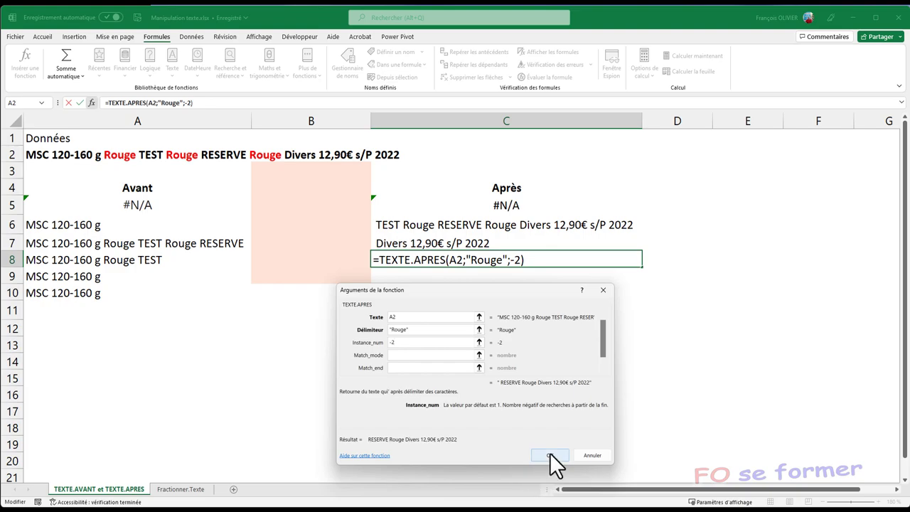
pyautogui.click(549, 455)
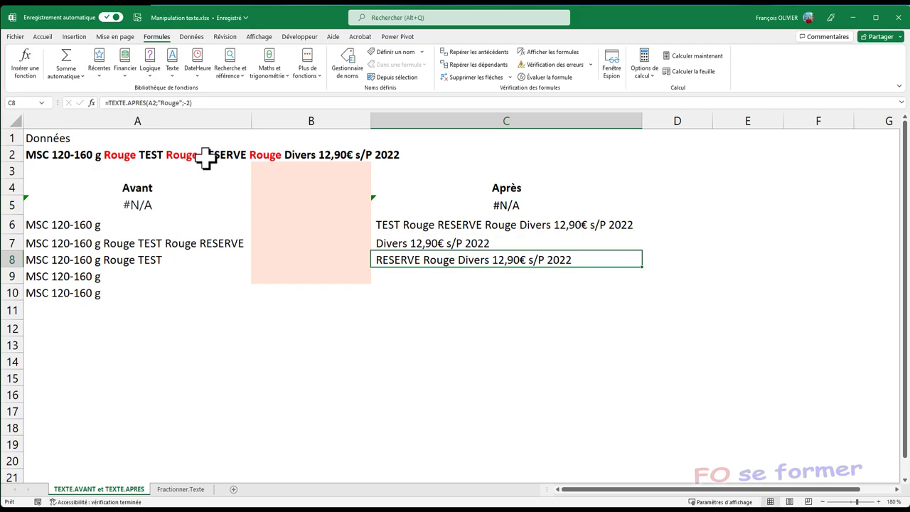
pyautogui.click(377, 277)
# Enter =TEXTE.APRES(A2;"rouge";;1) in C9 to return text after 'rouge', ignoring case
pyautogui.write('=')
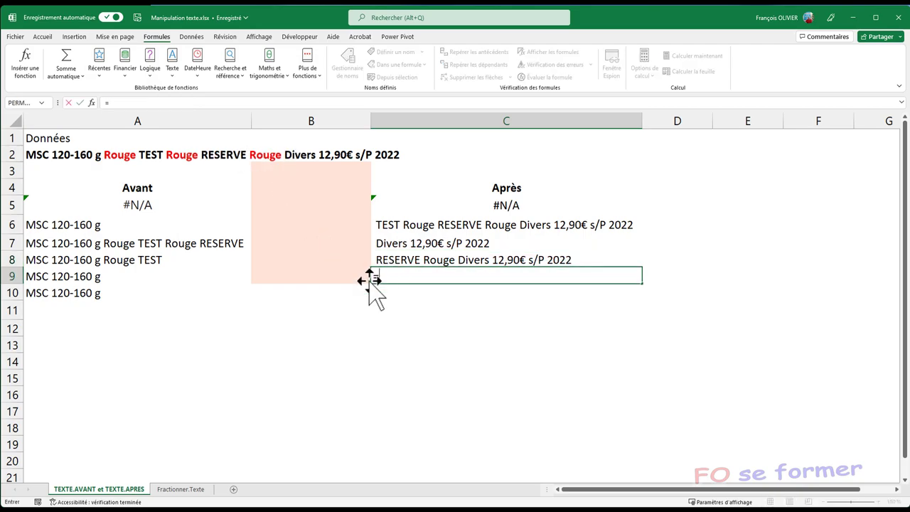
pyautogui.write('texte')
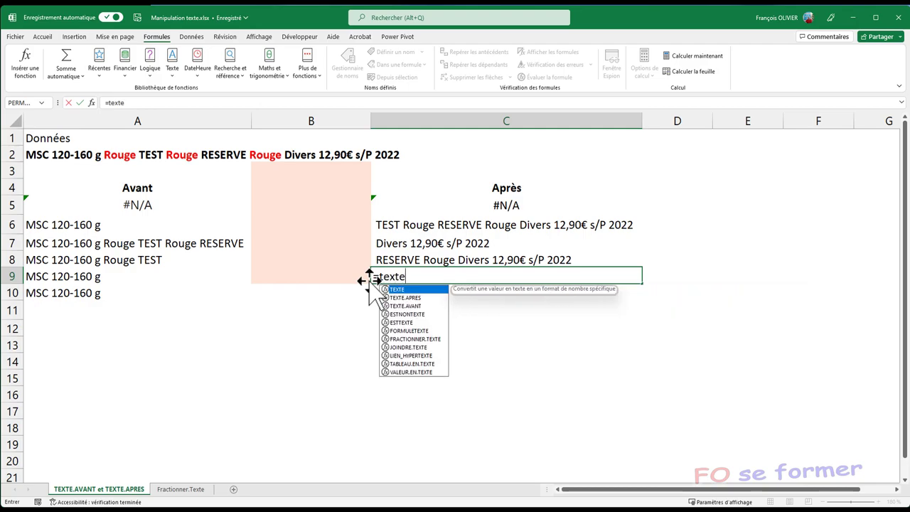
pyautogui.click(408, 297)
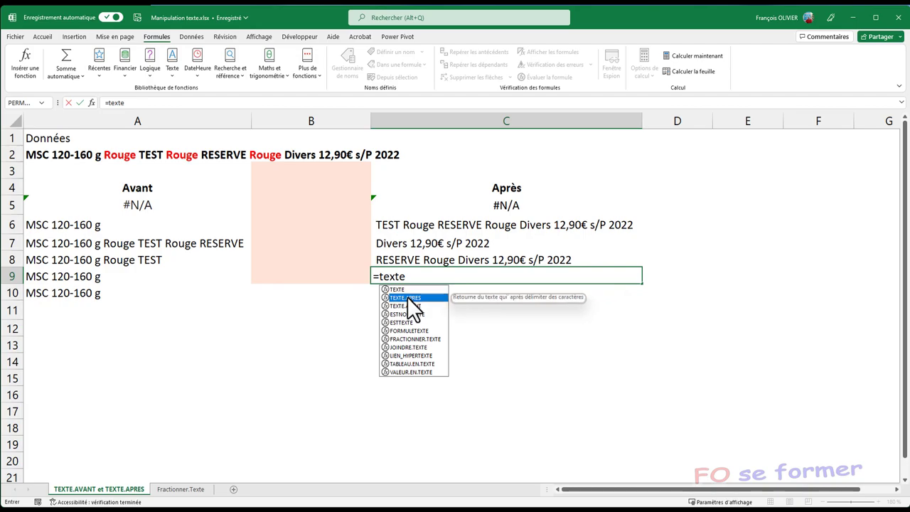
pyautogui.doubleClick(408, 297)
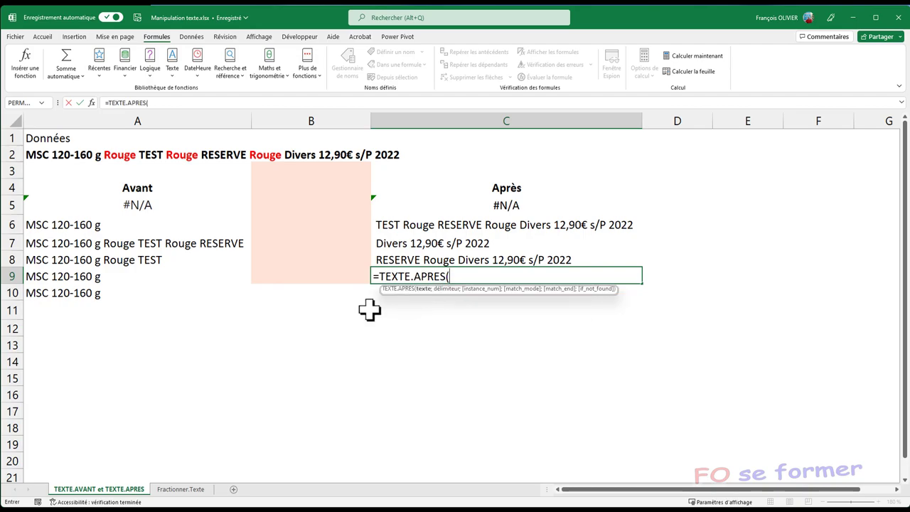
pyautogui.click(92, 102)
pyautogui.moveTo(418, 289); pyautogui.dragTo(409, 299)
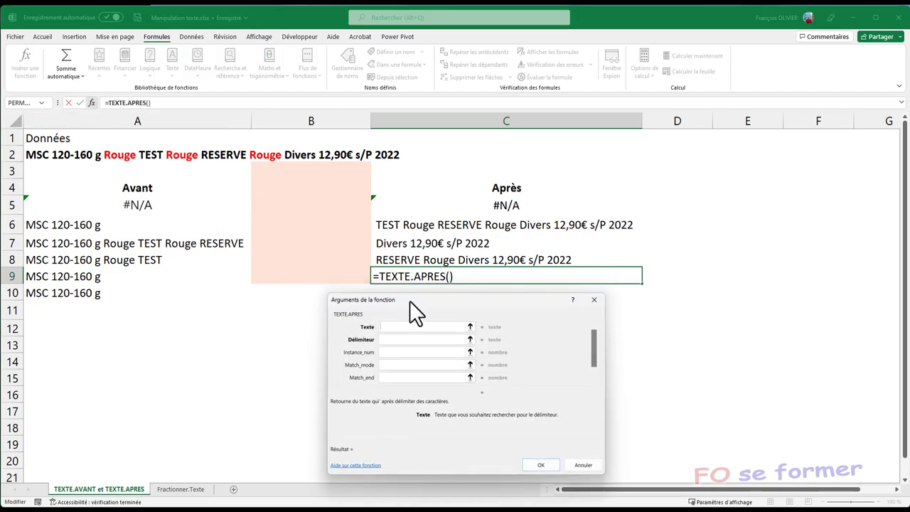
pyautogui.click(45, 158)
pyautogui.click(384, 339)
pyautogui.write('rouge')
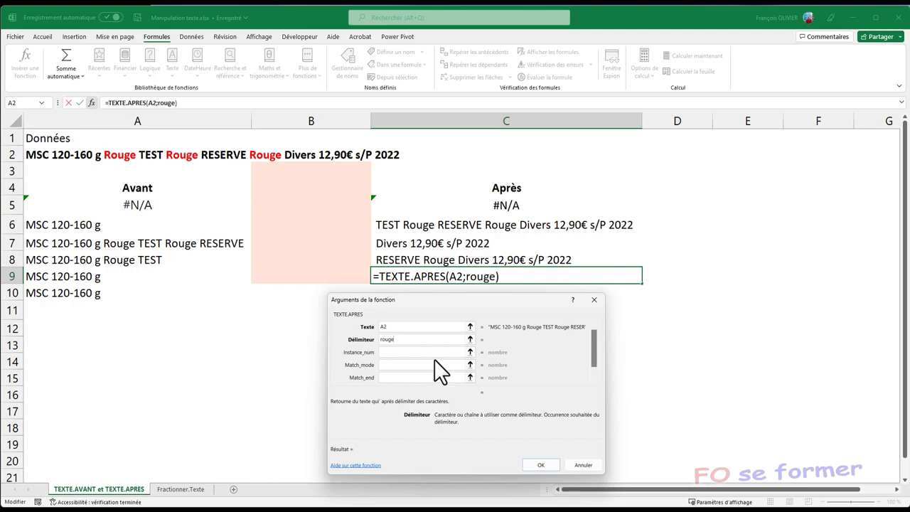
pyautogui.click(405, 352)
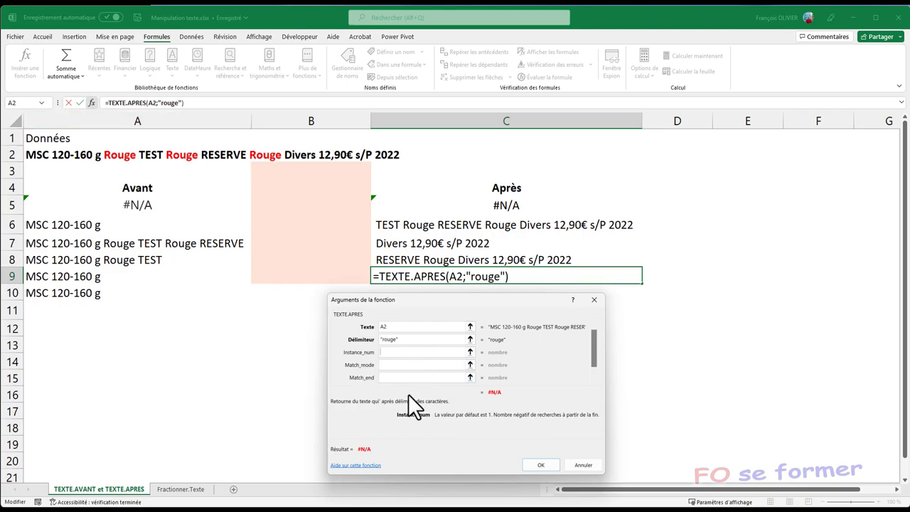
pyautogui.click(405, 364)
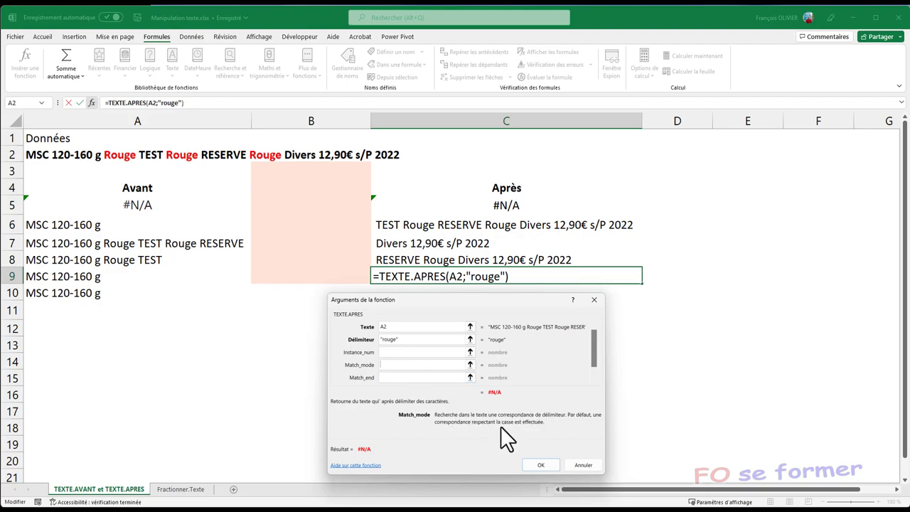
pyautogui.write('1')
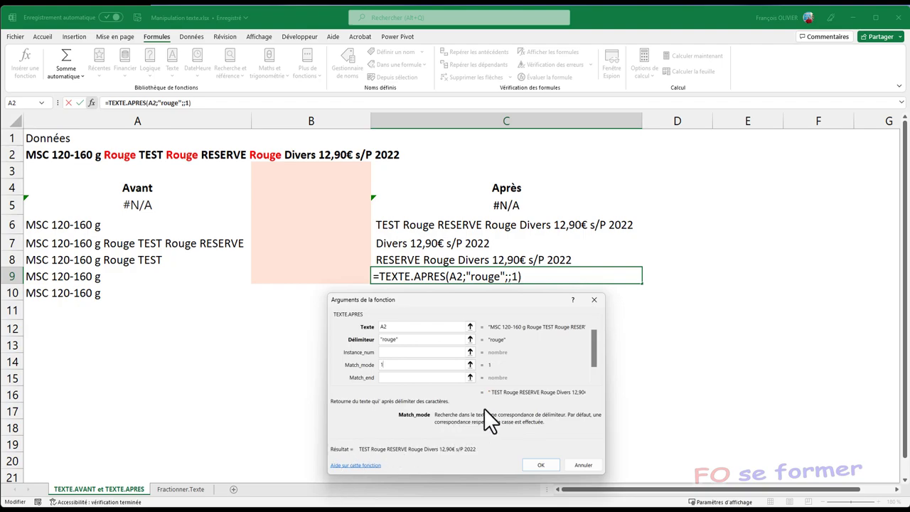
pyautogui.click(538, 464)
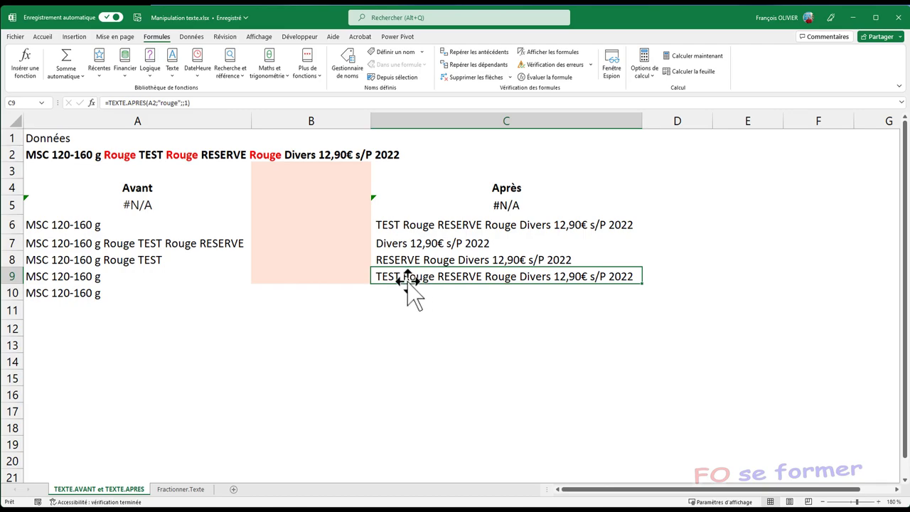
# Turn on Afficher les formules and narrow column A so columns A to C fit
pyautogui.click(540, 57)
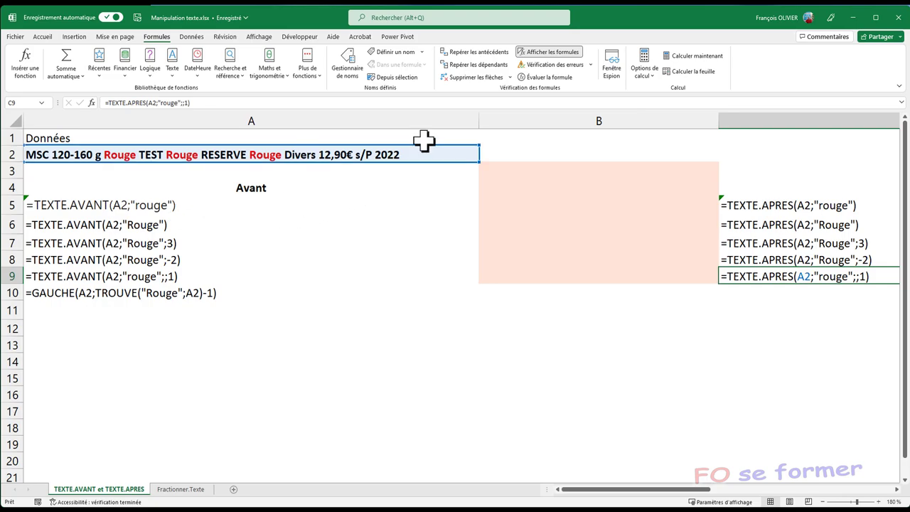
pyautogui.moveTo(479, 122)
pyautogui.mouseDown()
pyautogui.moveTo(305, 139)
pyautogui.moveTo(306, 121)
pyautogui.mouseUp()
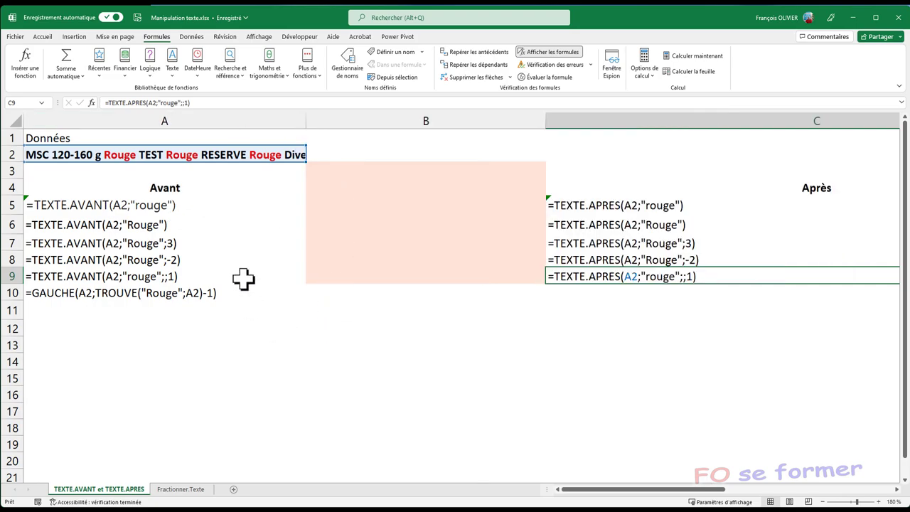
pyautogui.click(380, 325)
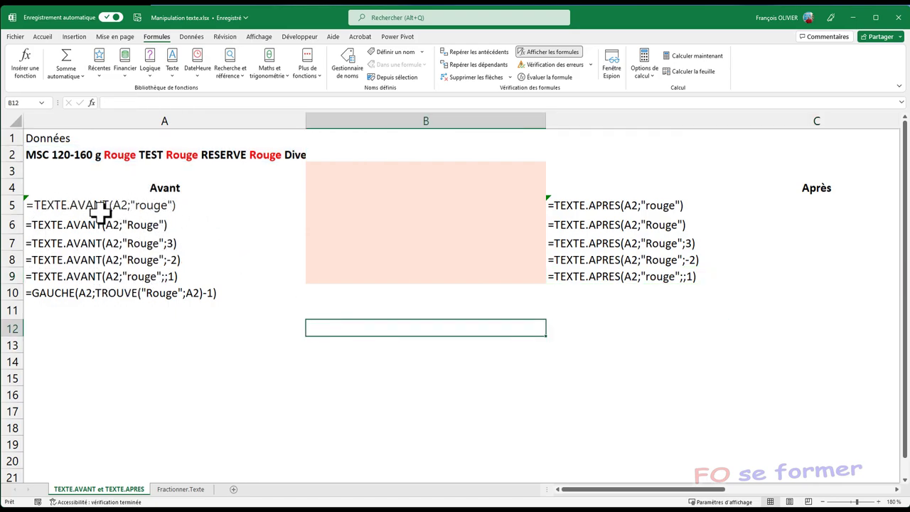
# Inspect the displayed formulas in A5, C5, A6, C6 and A7
pyautogui.click(69, 206)
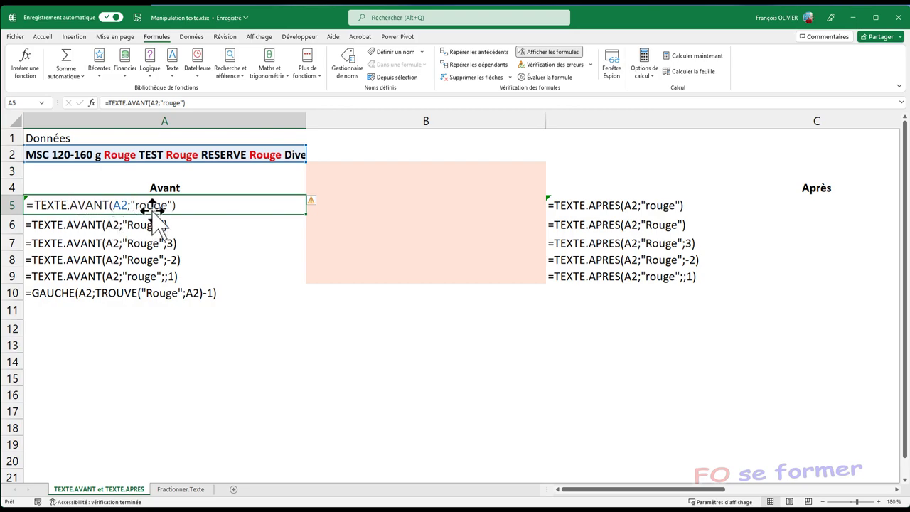
pyautogui.click(596, 204)
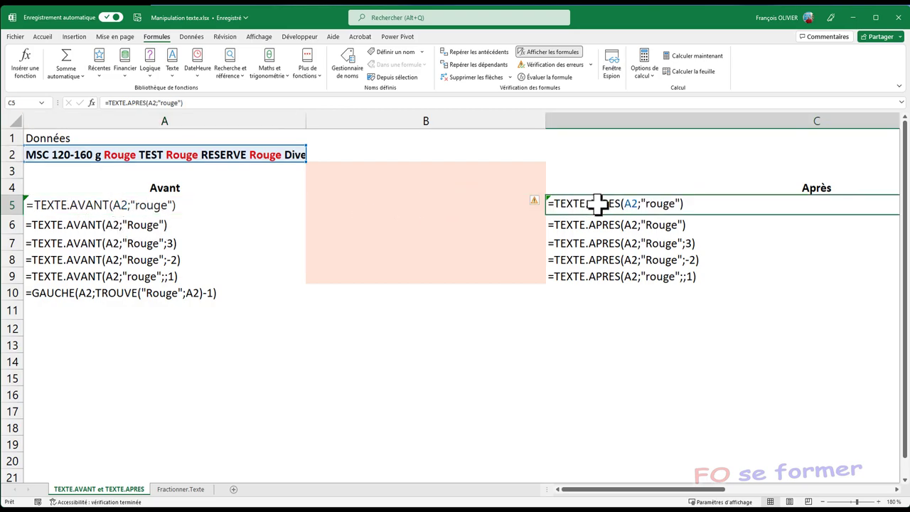
pyautogui.click(134, 231)
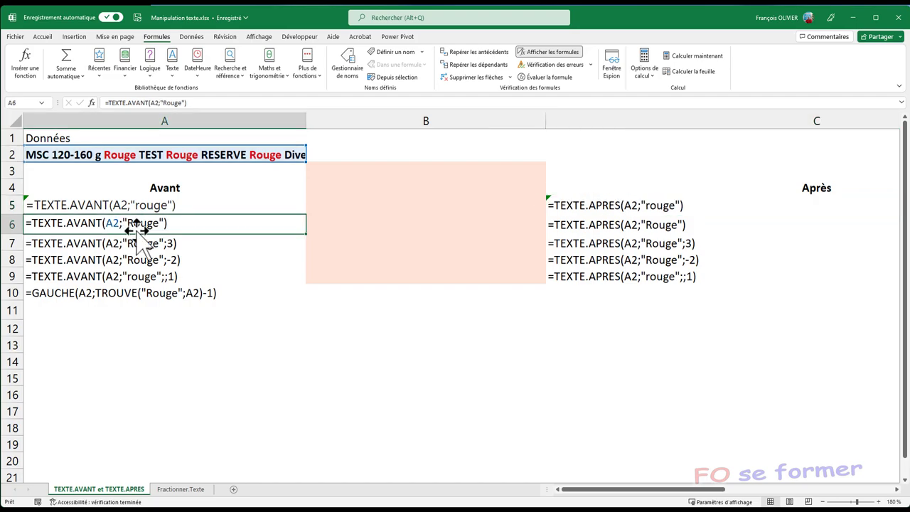
pyautogui.click(601, 226)
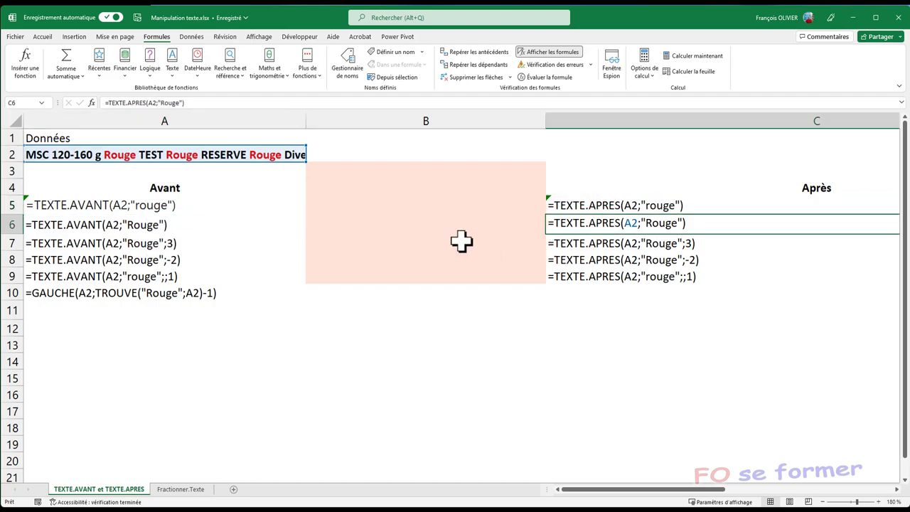
pyautogui.click(147, 245)
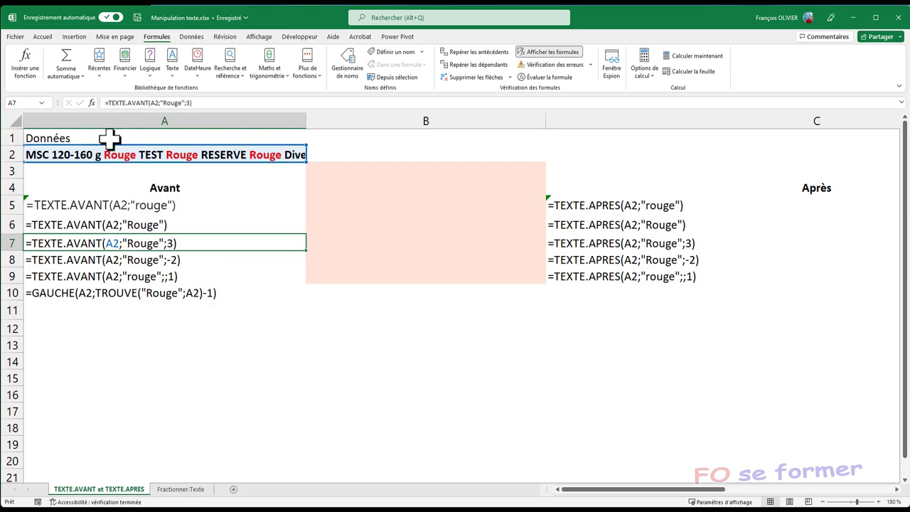
pyautogui.click(95, 103)
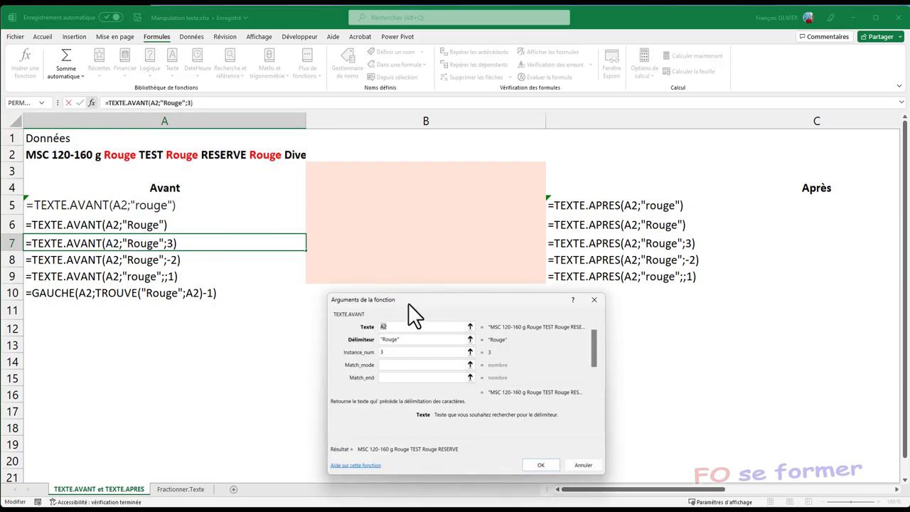
pyautogui.moveTo(408, 299); pyautogui.dragTo(390, 206)
pyautogui.click(375, 259)
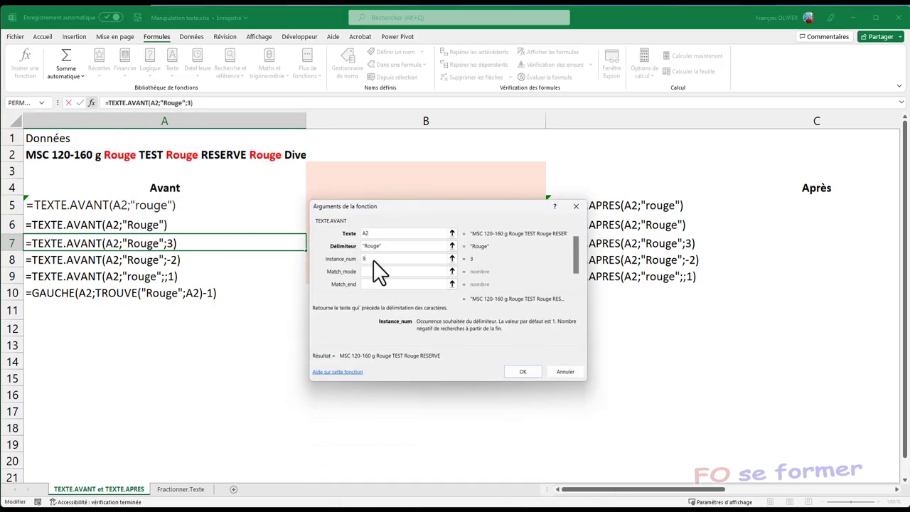
pyautogui.click(575, 206)
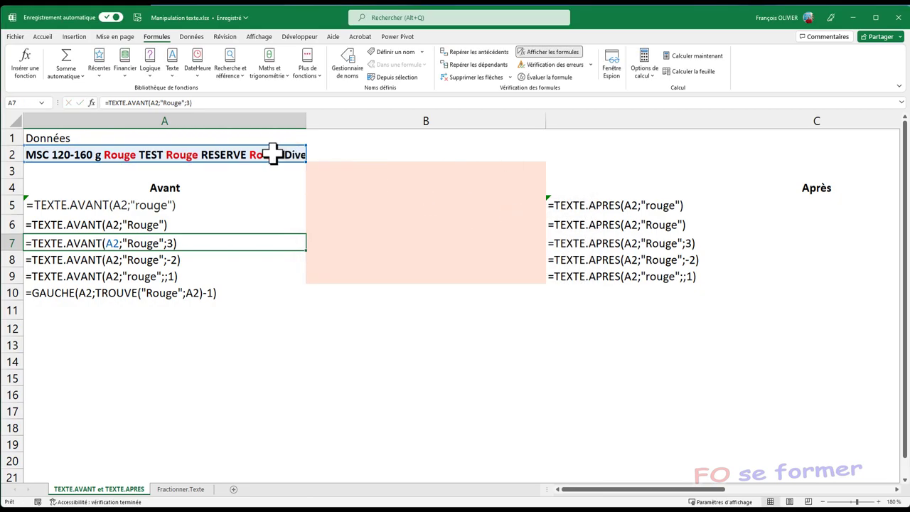
pyautogui.click(182, 260)
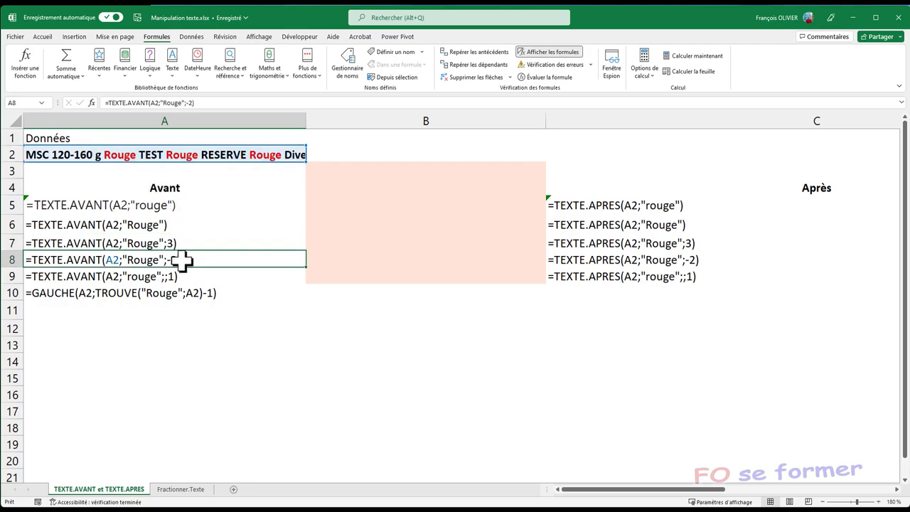
pyautogui.click(603, 260)
pyautogui.click(604, 277)
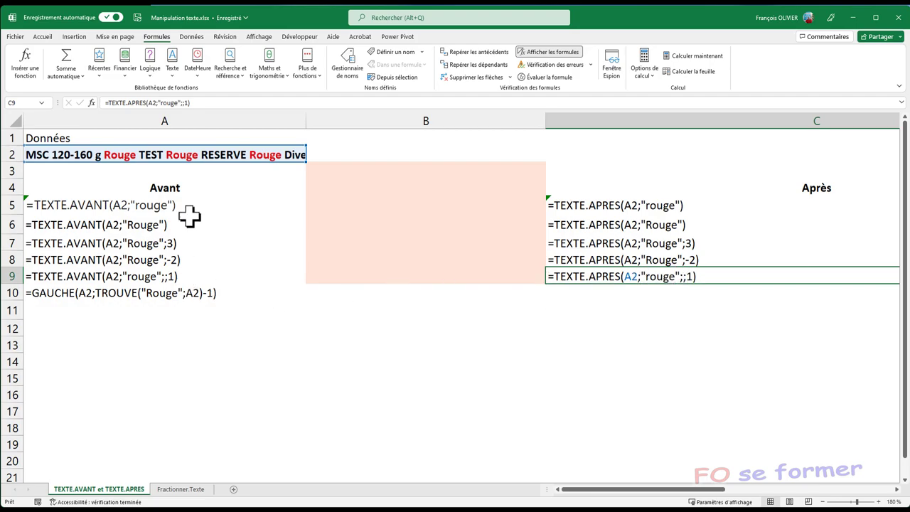
pyautogui.click(93, 102)
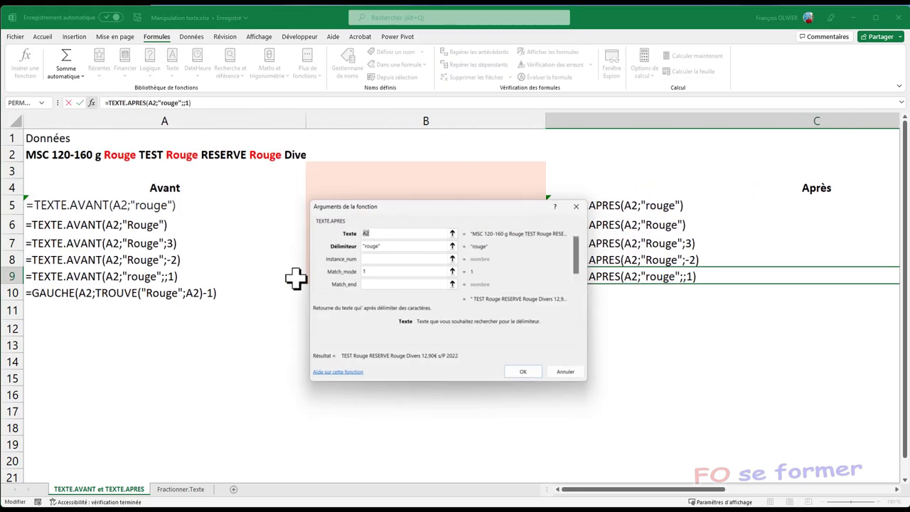
pyautogui.click(377, 271)
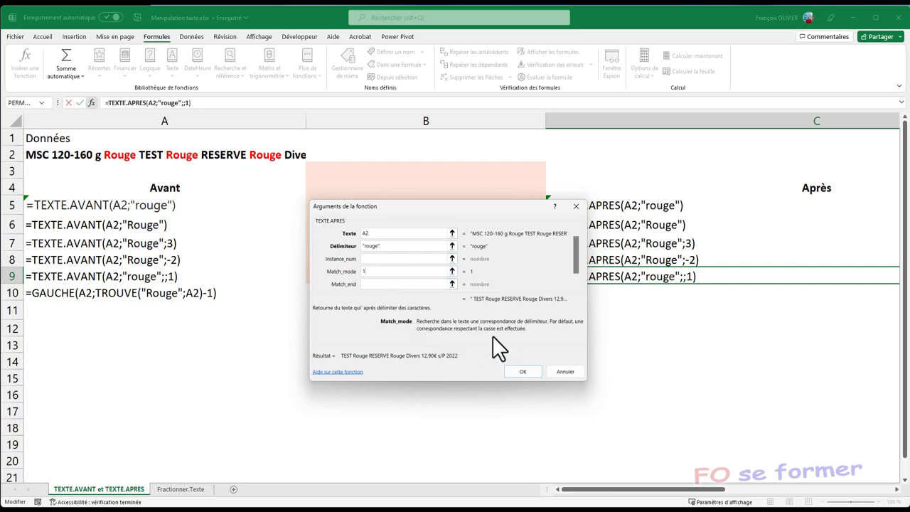
pyautogui.click(577, 206)
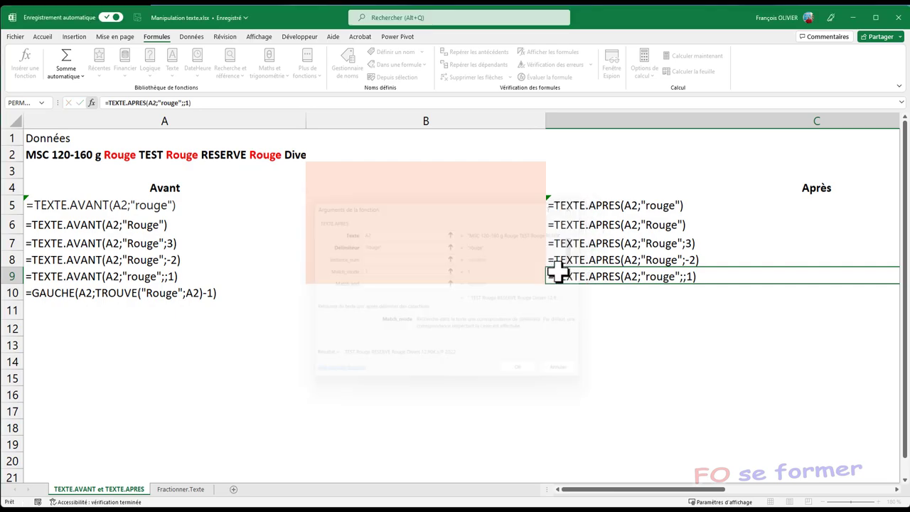
pyautogui.moveTo(623, 497); pyautogui.dragTo(565, 497)
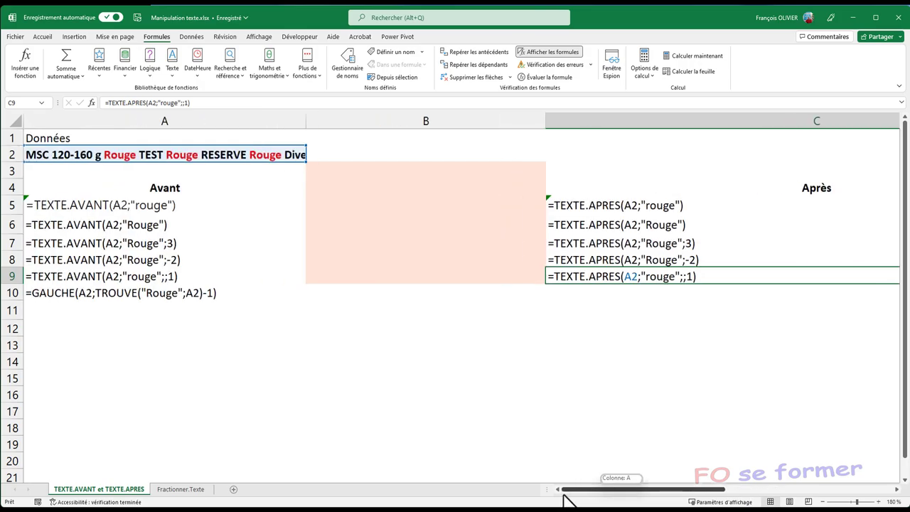